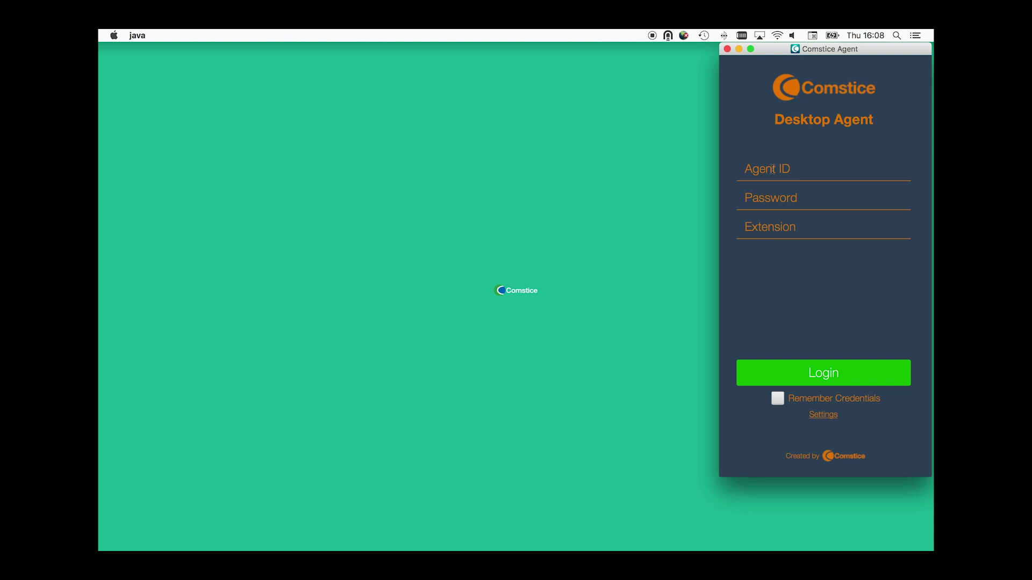
Step: Log in with the agent ID, the account password and the phone extension
{"action": "left_click", "coordinate": [772, 169]}
{"action": "type", "text": "agent4502"}
{"action": "key", "text": "Tab"}
{"action": "type", "text": "12345"}
{"action": "key", "text": "Tab"}
{"action": "type", "text": "450"}
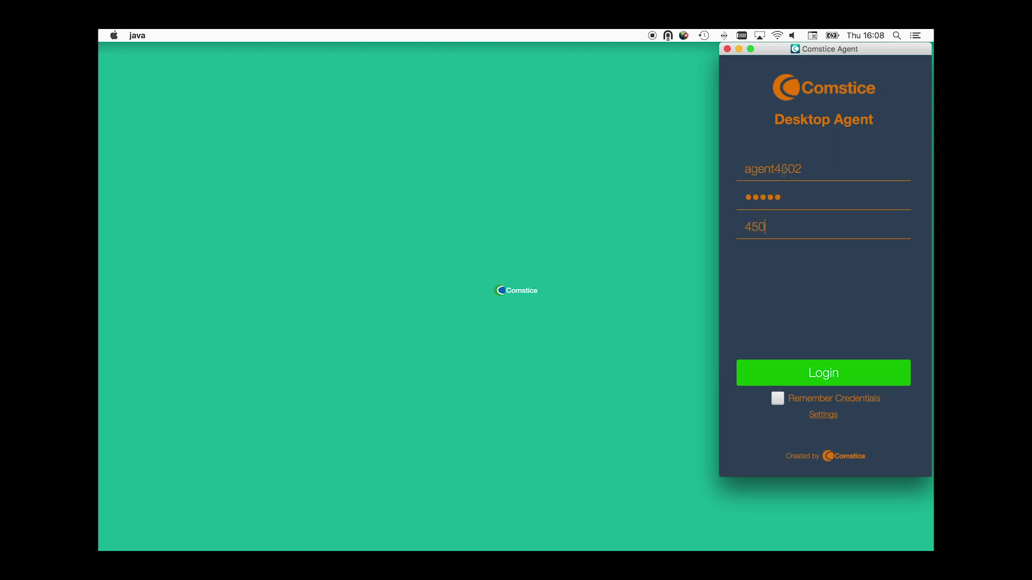
{"action": "type", "text": "2"}
{"action": "key", "text": "Return"}
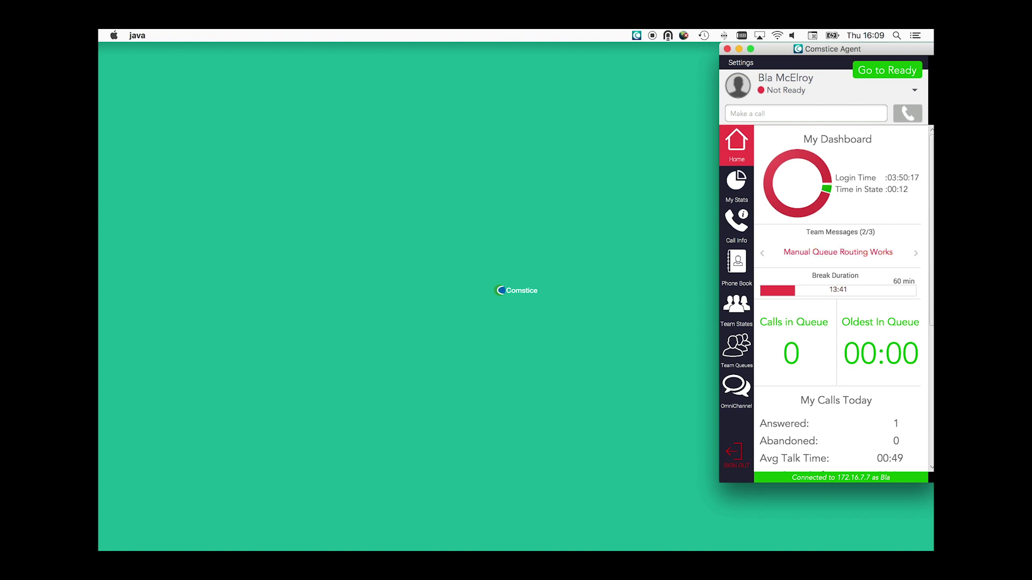
Step: Cycle through the three team messages on the dashboard
{"action": "left_click", "coordinate": [915, 254]}
{"action": "left_click", "coordinate": [915, 255]}
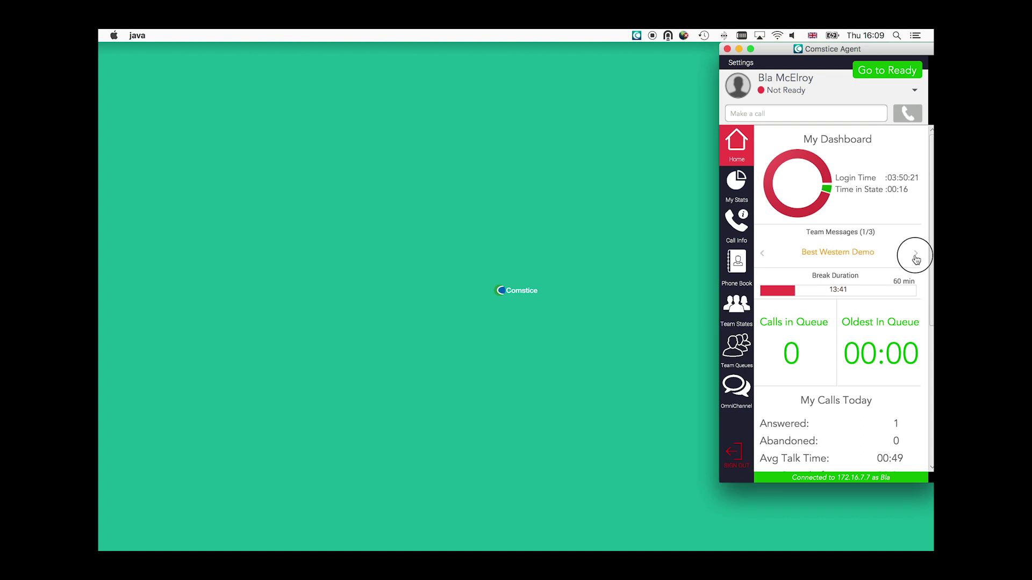
{"action": "left_click", "coordinate": [915, 254]}
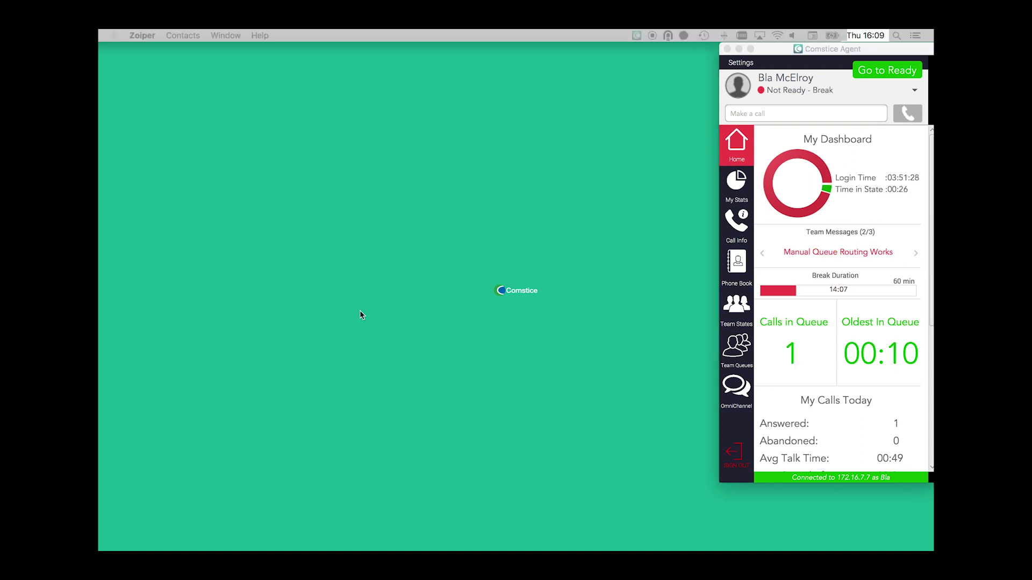
{"action": "scroll", "coordinate": [778, 375], "scroll_direction": "down", "scroll_amount": 5}
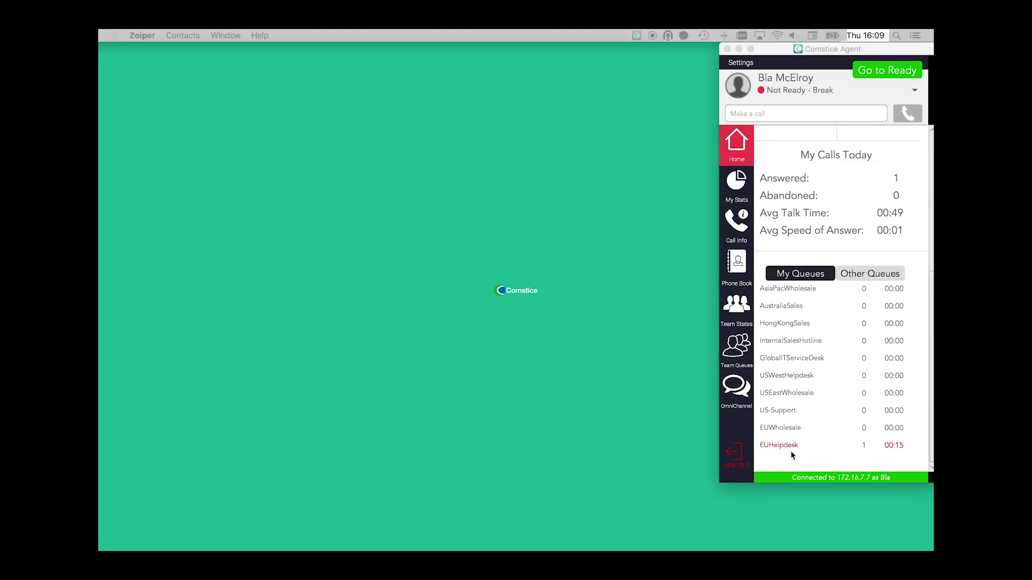
Step: Review the Team Queues overview and the EUHelpdesk queue details
{"action": "left_click", "coordinate": [776, 449]}
{"action": "left_click", "coordinate": [734, 348]}
{"action": "scroll", "coordinate": [815, 367], "scroll_direction": "down", "scroll_amount": 2}
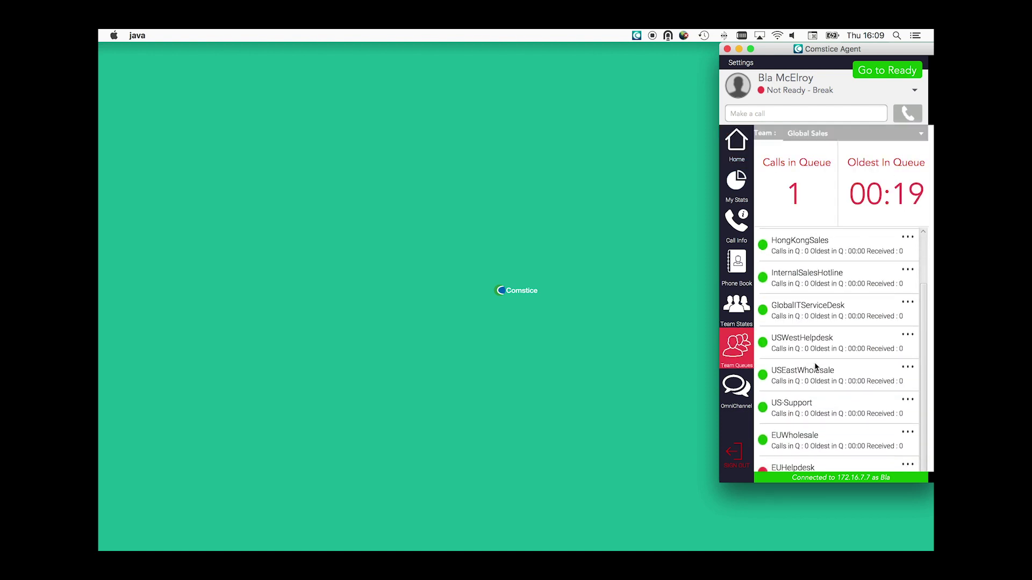
{"action": "left_click", "coordinate": [786, 465]}
{"action": "scroll", "coordinate": [799, 413], "scroll_direction": "down", "scroll_amount": 5}
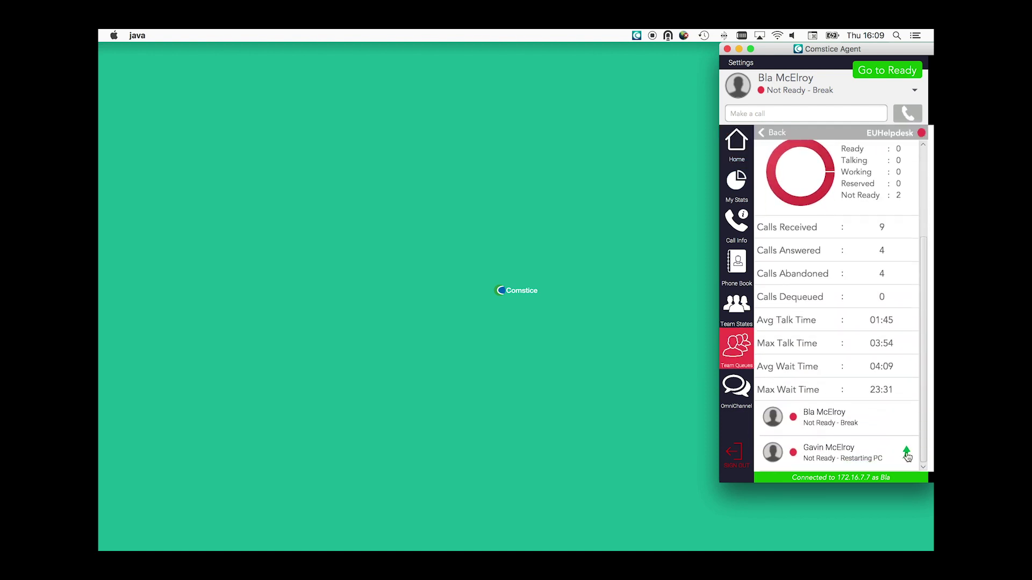
{"action": "scroll", "coordinate": [796, 391], "scroll_direction": "up", "scroll_amount": 5}
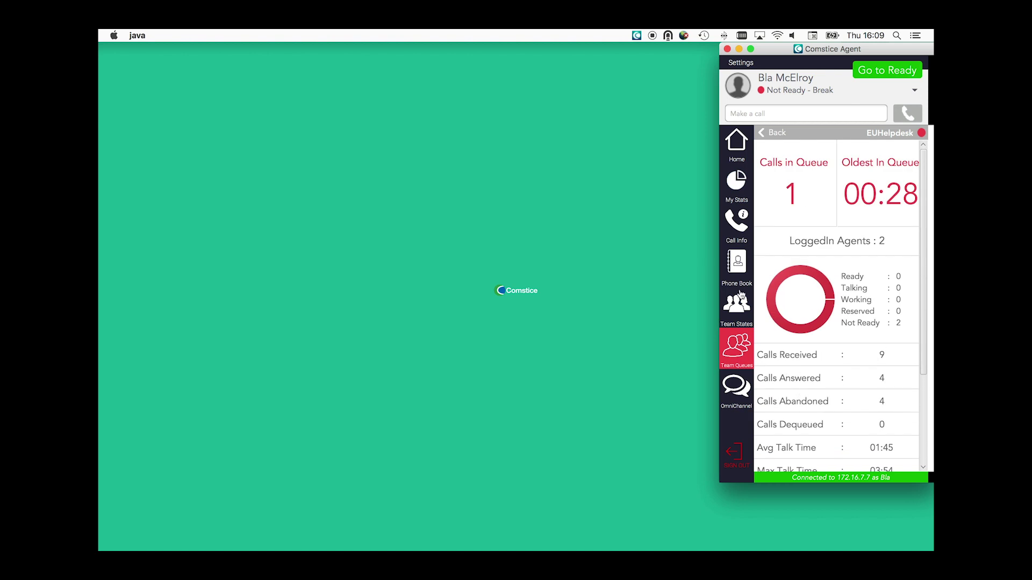
Step: Return to the home dashboard and go Ready to receive a call
{"action": "left_click", "coordinate": [733, 144]}
{"action": "scroll", "coordinate": [825, 274], "scroll_direction": "up", "scroll_amount": 4}
{"action": "scroll", "coordinate": [825, 274], "scroll_direction": "up", "scroll_amount": 2}
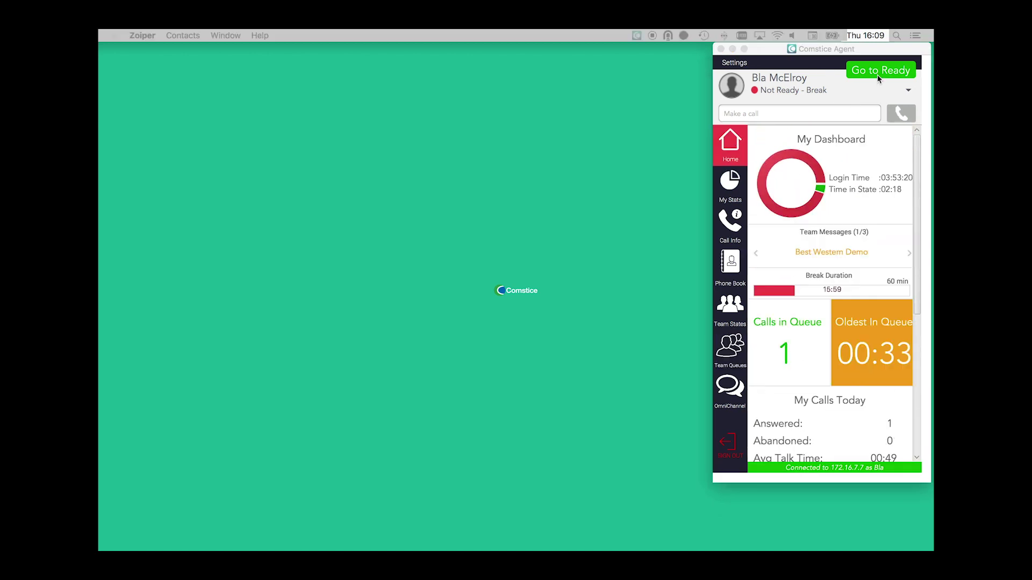
{"action": "left_click", "coordinate": [877, 75]}
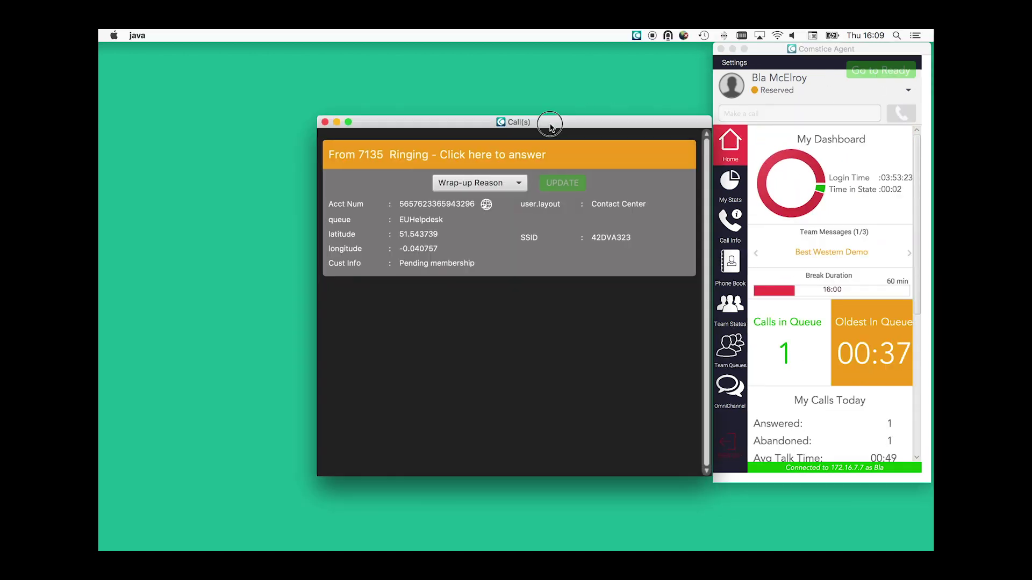
Step: Answer the incoming call and change its queue value to ITServiceDesk
{"action": "left_click", "coordinate": [491, 129]}
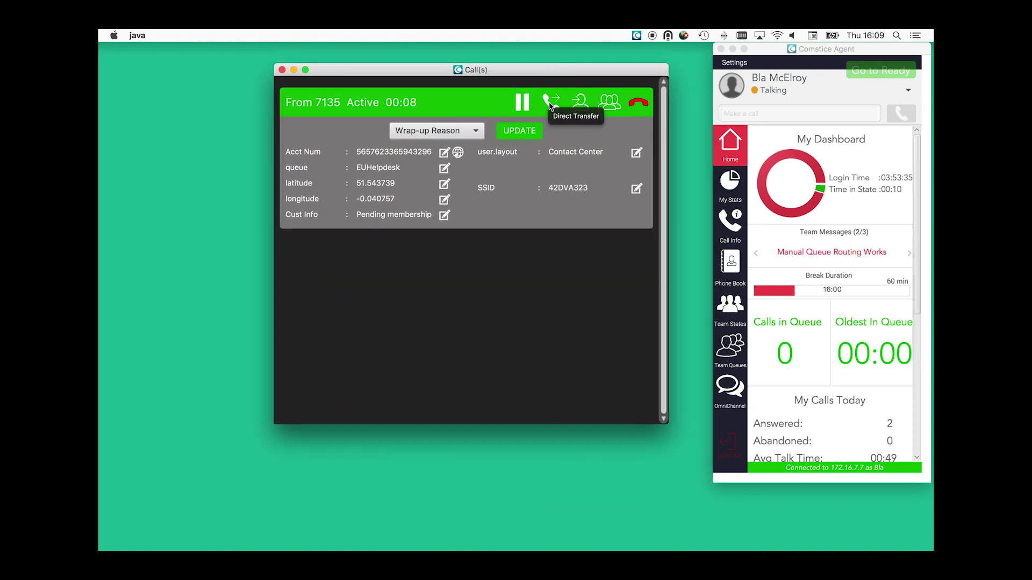
{"action": "left_click", "coordinate": [444, 168]}
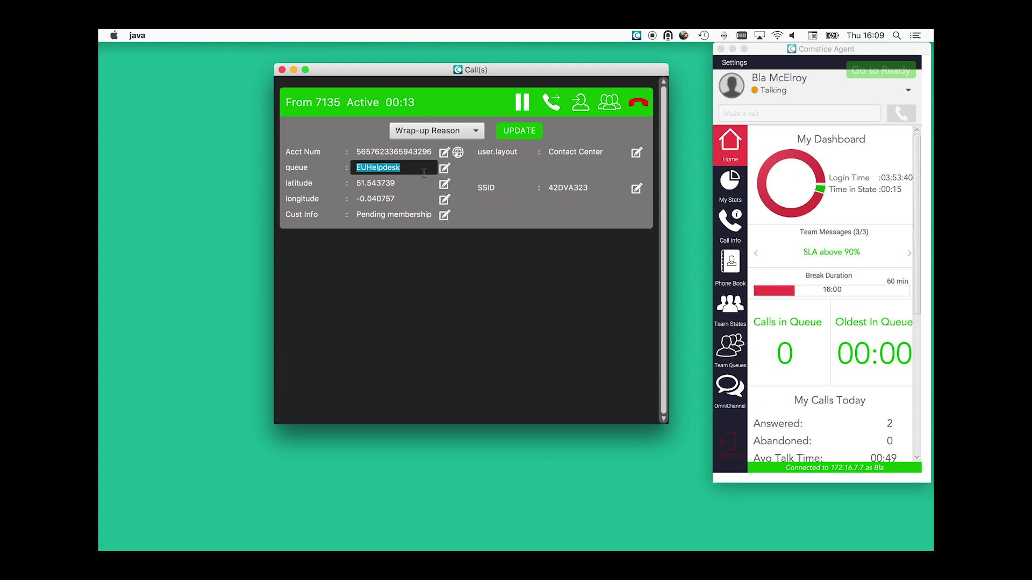
{"action": "key", "text": "super+a"}
{"action": "type", "text": "ITServiceDesk"}
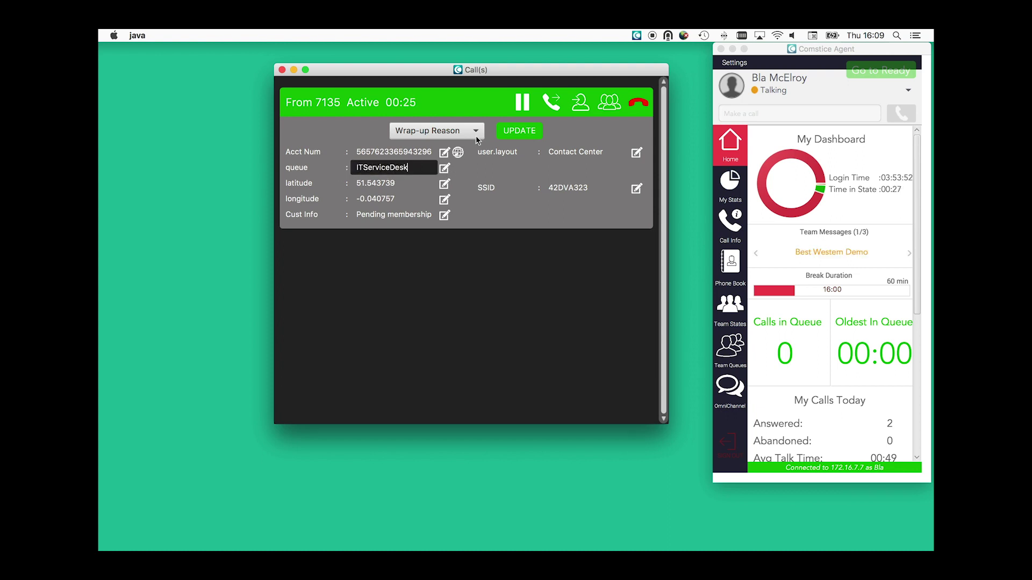
Step: Pick Sending Fax as the wrap-up reason, save the call data, and hang up
{"action": "left_click", "coordinate": [477, 132]}
{"action": "left_click", "coordinate": [416, 147]}
{"action": "left_click", "coordinate": [519, 131]}
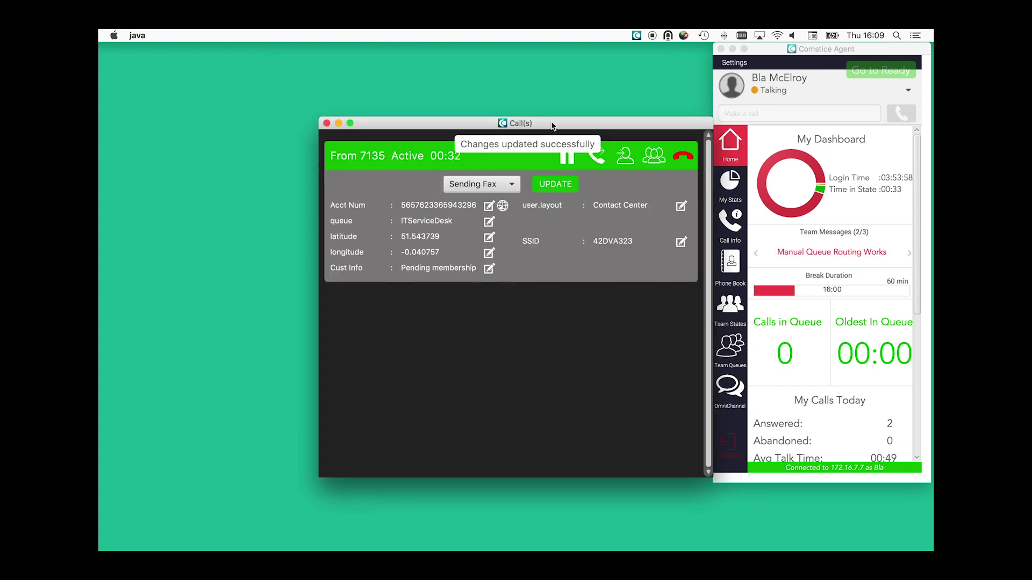
{"action": "left_click_drag", "start_coordinate": [566, 131], "coordinate": [529, 94]}
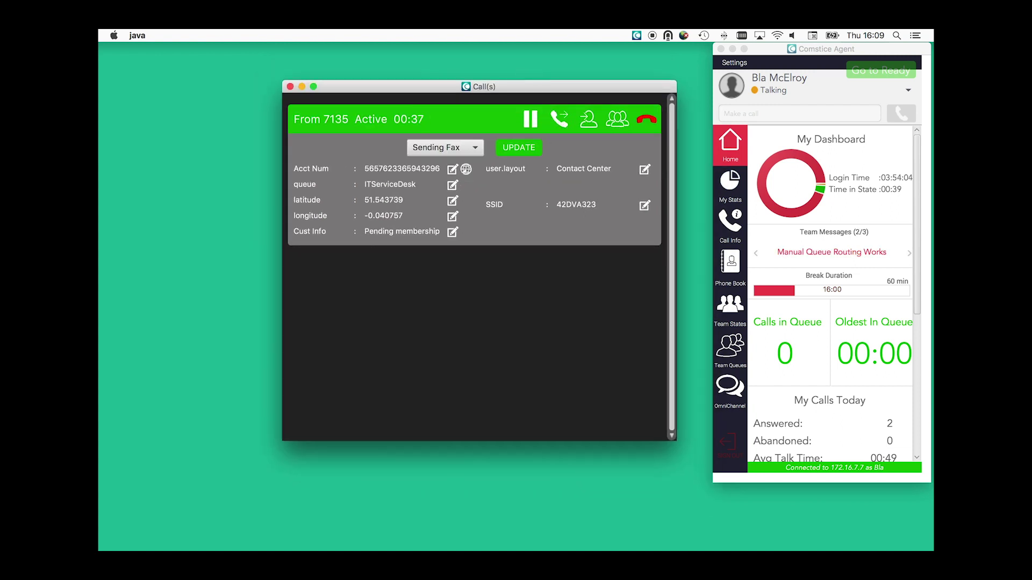
{"action": "left_click", "coordinate": [647, 121]}
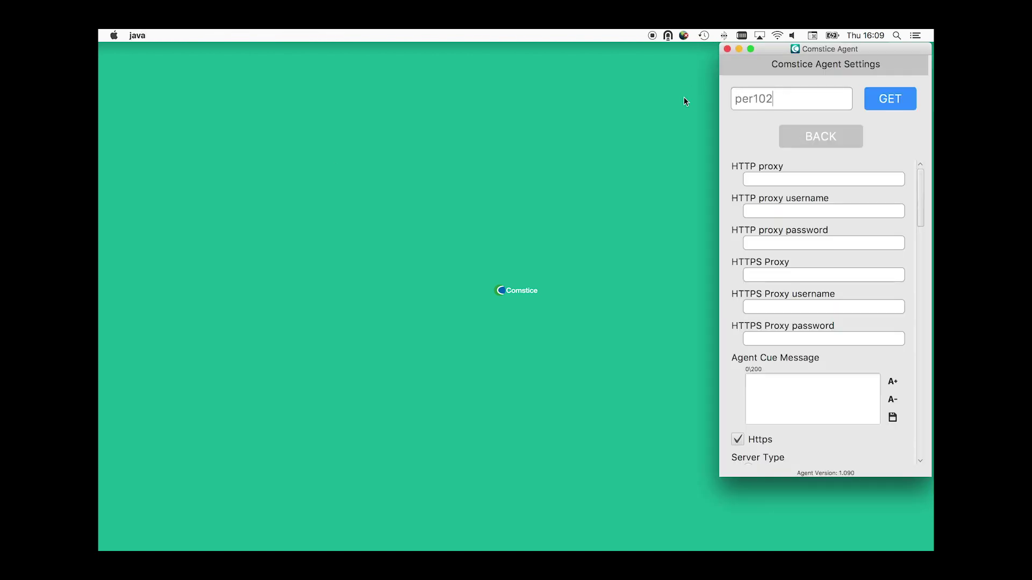
Step: Replace profile code per102 with tes201 in Settings and load it
{"action": "left_click", "coordinate": [820, 138]}
{"action": "left_click", "coordinate": [834, 417]}
{"action": "left_click_drag", "start_coordinate": [780, 102], "coordinate": [691, 111]}
{"action": "type", "text": "tes201"}
{"action": "left_click", "coordinate": [897, 104]}
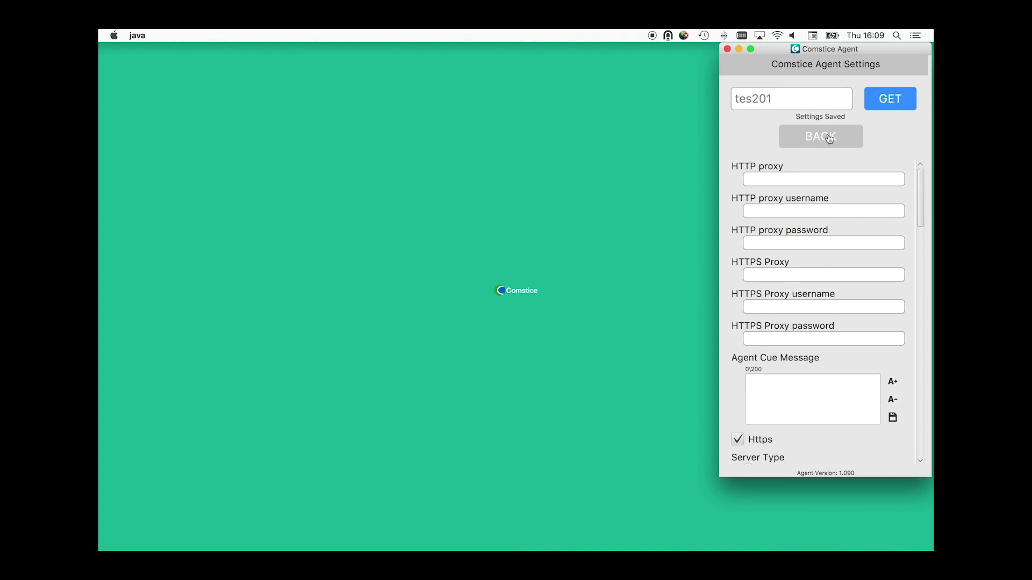
Step: Load the dcl101 settings profile in place of tes201
{"action": "left_click", "coordinate": [828, 137]}
{"action": "left_click", "coordinate": [827, 413]}
{"action": "left_click_drag", "start_coordinate": [777, 101], "coordinate": [708, 104]}
{"action": "type", "text": "dcl101"}
{"action": "left_click", "coordinate": [887, 104]}
Step: Load the lab201 settings profile in place of dcl101
{"action": "left_click", "coordinate": [841, 138]}
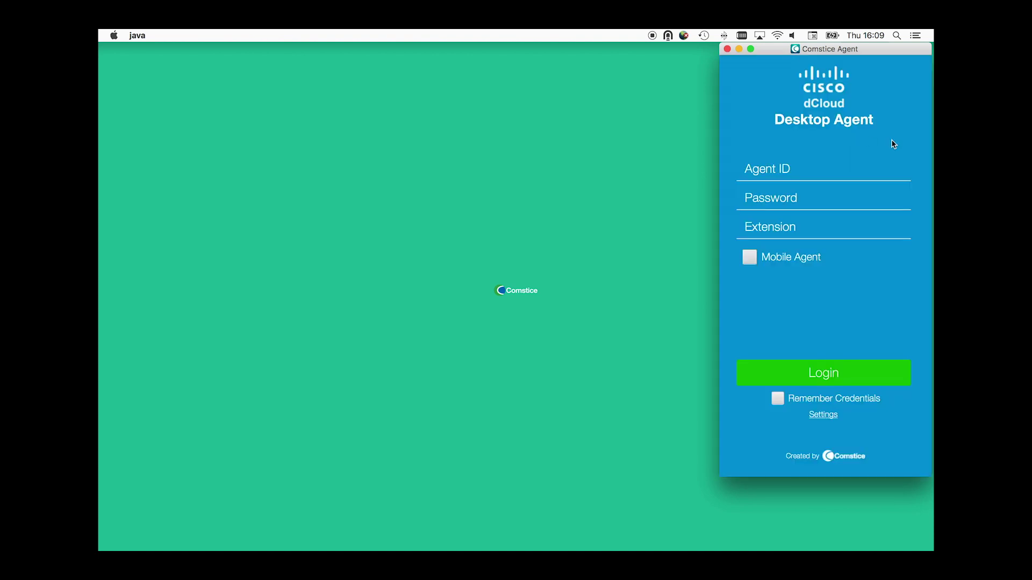
{"action": "left_click", "coordinate": [830, 419]}
{"action": "left_click_drag", "start_coordinate": [777, 101], "coordinate": [685, 93]}
{"action": "type", "text": "lab201"}
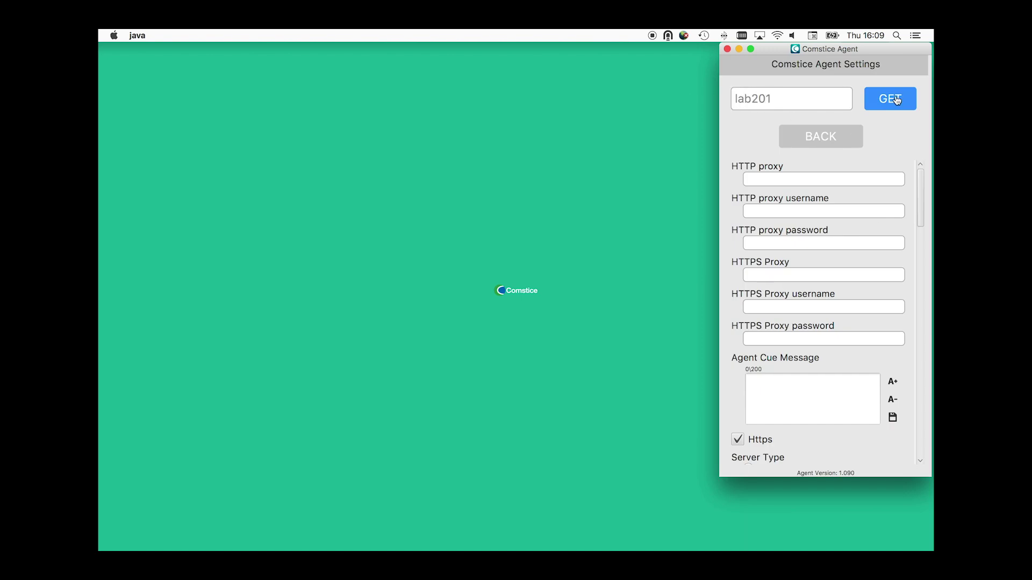
{"action": "left_click", "coordinate": [892, 100]}
Step: Log back in with the agent ID, the account password and the extension
{"action": "left_click", "coordinate": [824, 134]}
{"action": "left_click", "coordinate": [783, 169]}
{"action": "type", "text": "agent4502"}
{"action": "key", "text": "Tab"}
{"action": "type", "text": "cisco"}
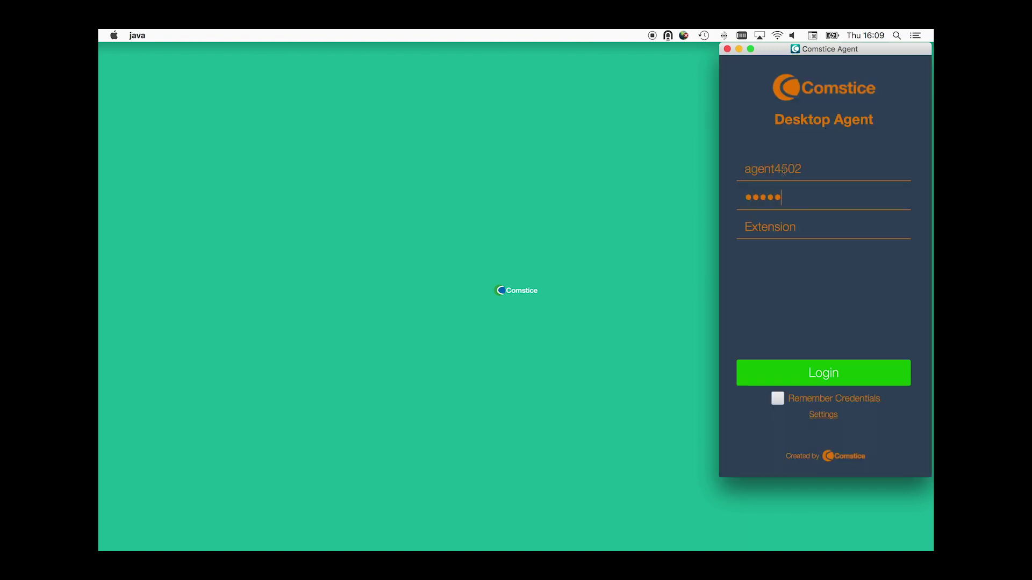
{"action": "key", "text": "Tab"}
{"action": "type", "text": "4502"}
{"action": "key", "text": "Return"}
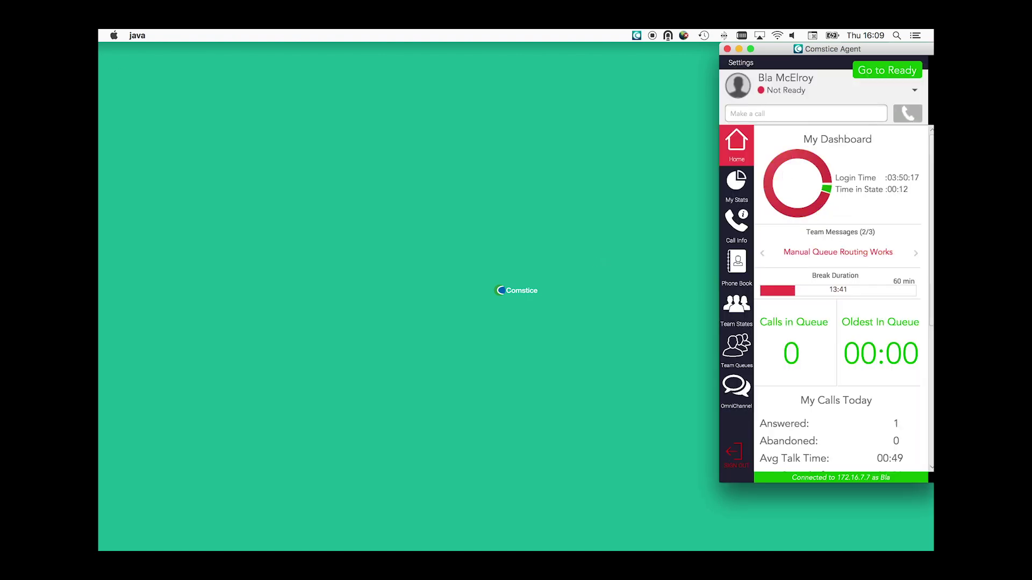
{"action": "left_click", "coordinate": [915, 253]}
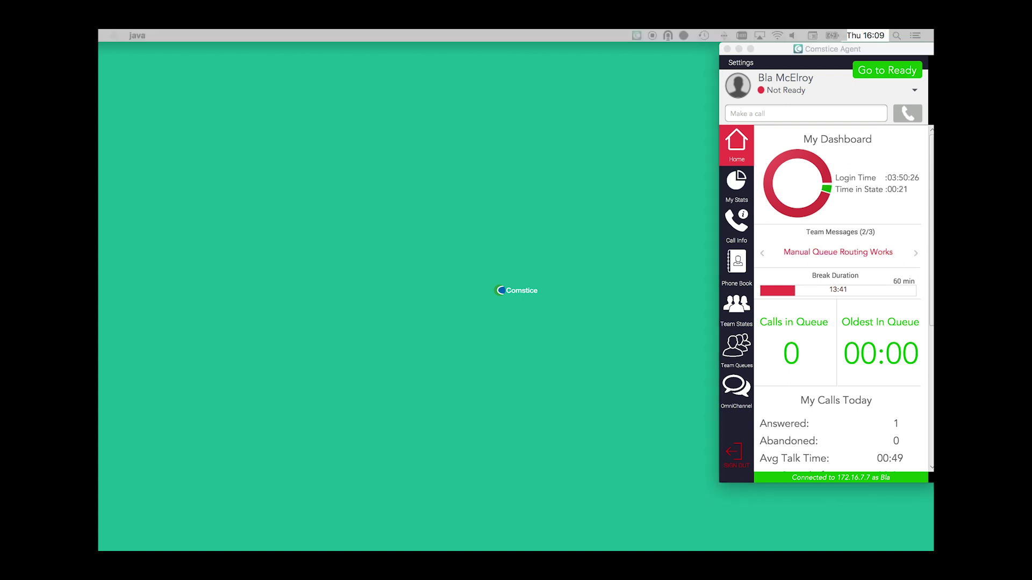
{"action": "left_click", "coordinate": [799, 92]}
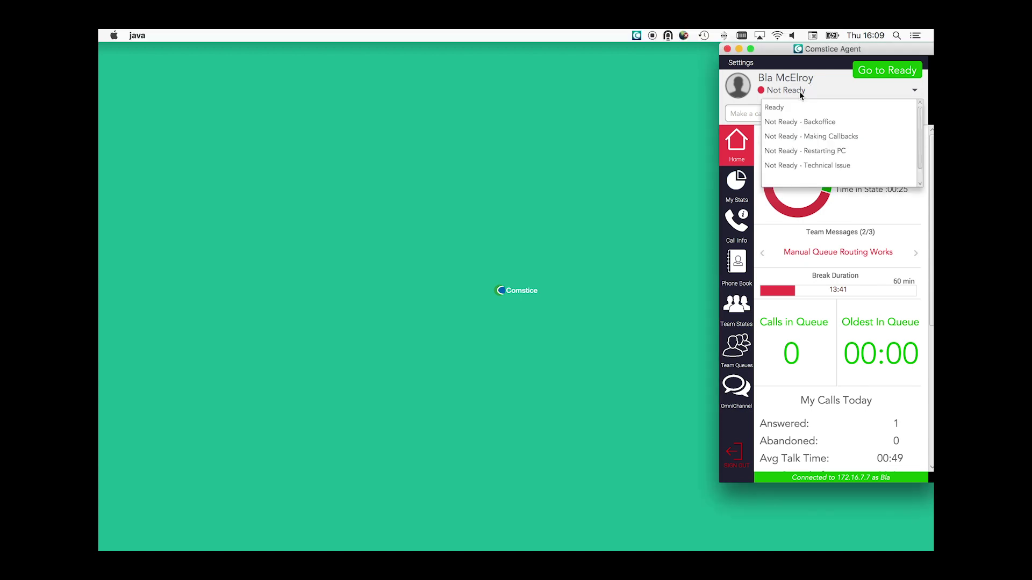
{"action": "scroll", "coordinate": [816, 165], "scroll_direction": "down", "scroll_amount": 1}
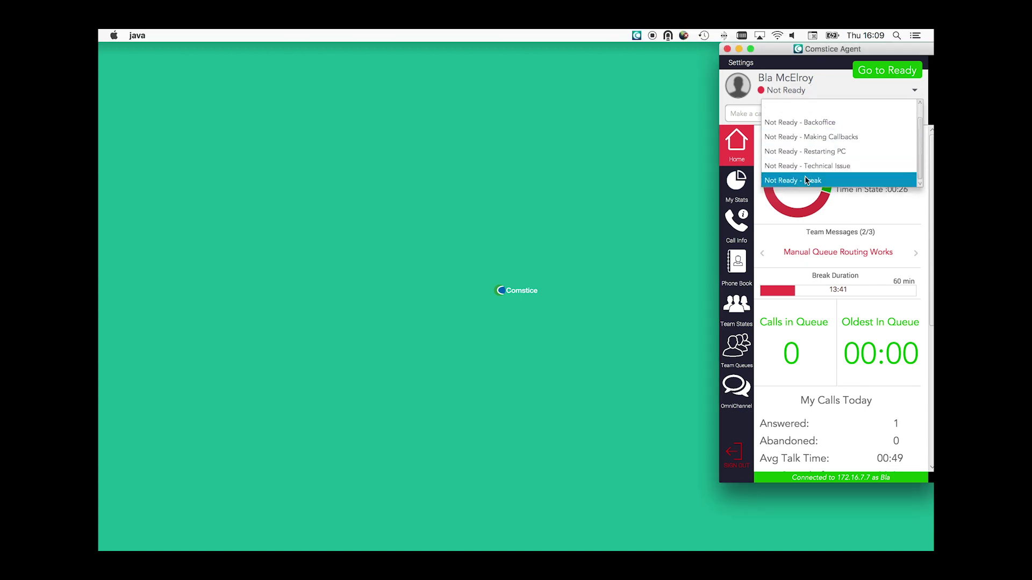
{"action": "left_click", "coordinate": [805, 180]}
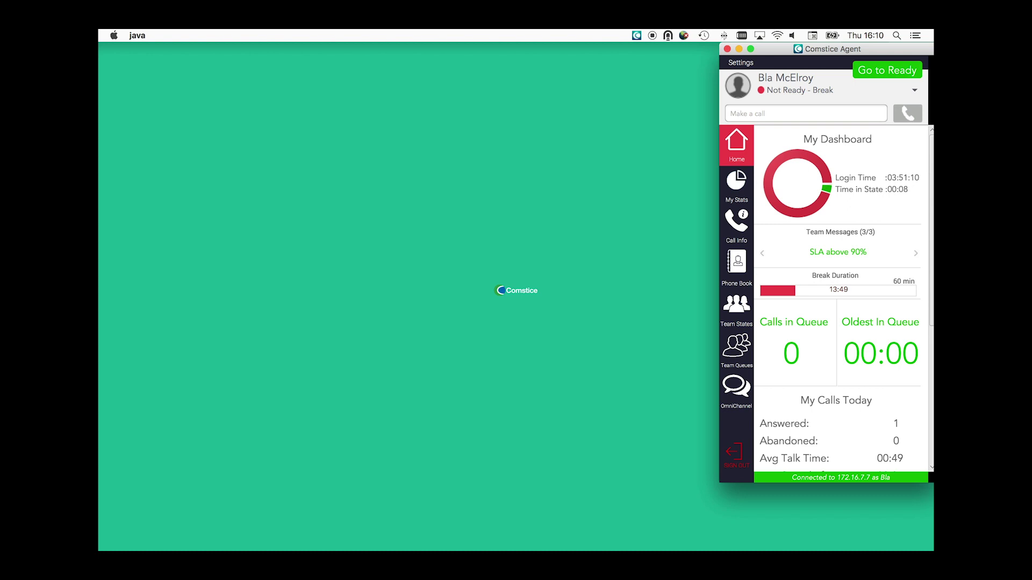
Step: Switch to the Zoiper softphone to place a test call
{"action": "key", "text": "super+Tab"}
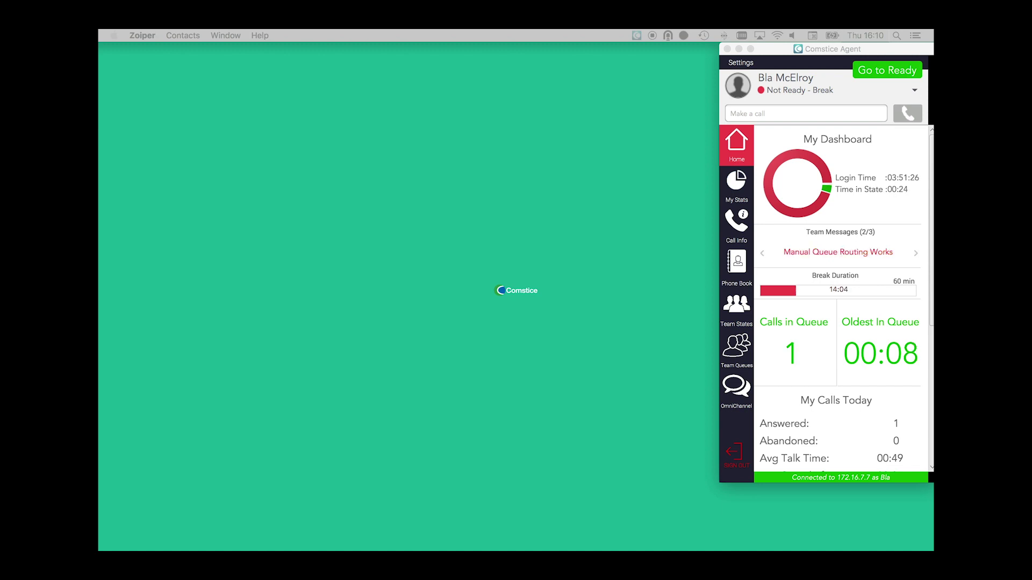
{"action": "scroll", "coordinate": [776, 378], "scroll_direction": "down", "scroll_amount": 2}
{"action": "scroll", "coordinate": [775, 378], "scroll_direction": "down", "scroll_amount": 10}
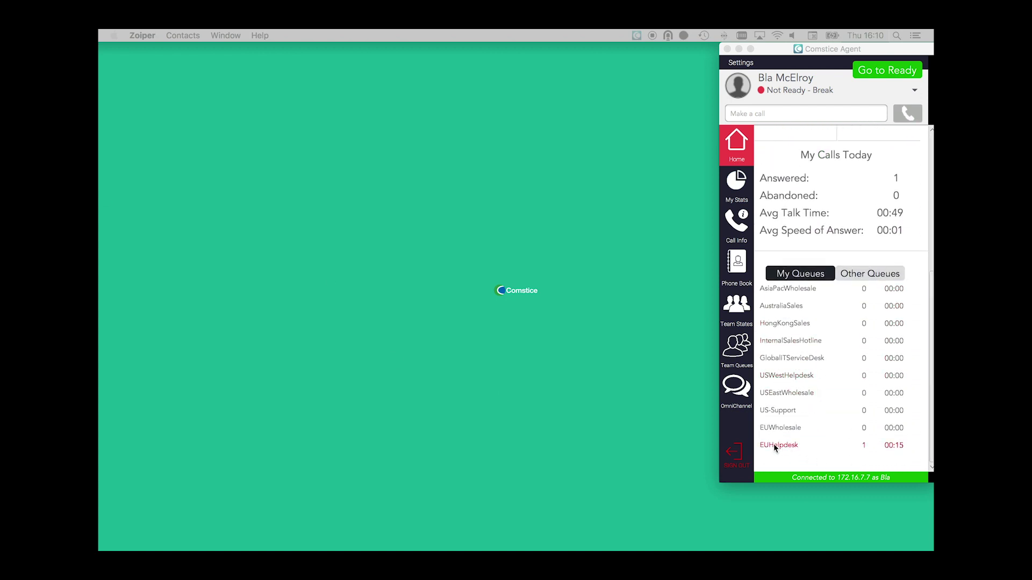
Step: Check the EUHelpdesk queue under Team Queues, then open Team States
{"action": "left_click", "coordinate": [774, 445]}
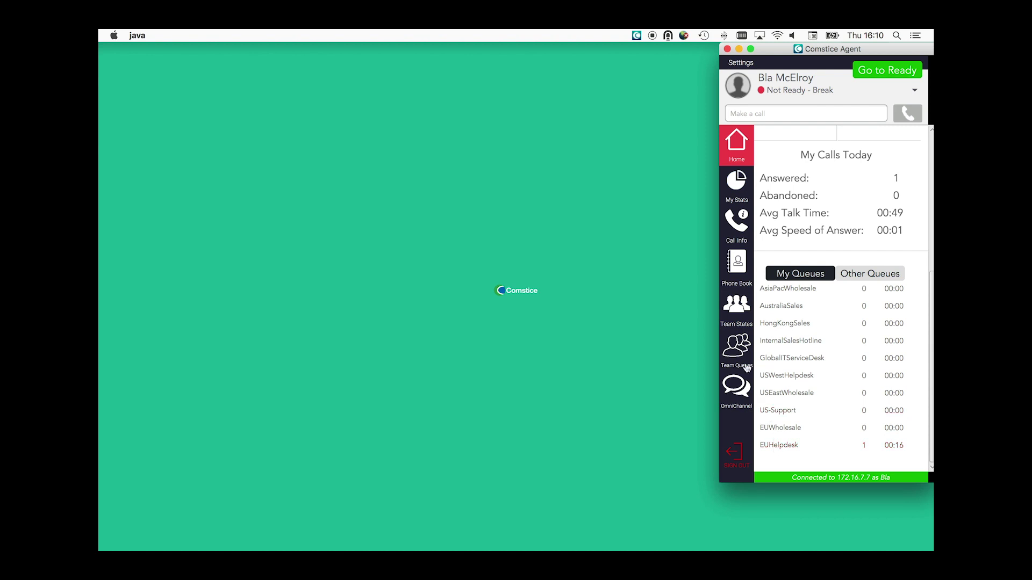
{"action": "left_click", "coordinate": [737, 348]}
{"action": "scroll", "coordinate": [815, 367], "scroll_direction": "down", "scroll_amount": 2}
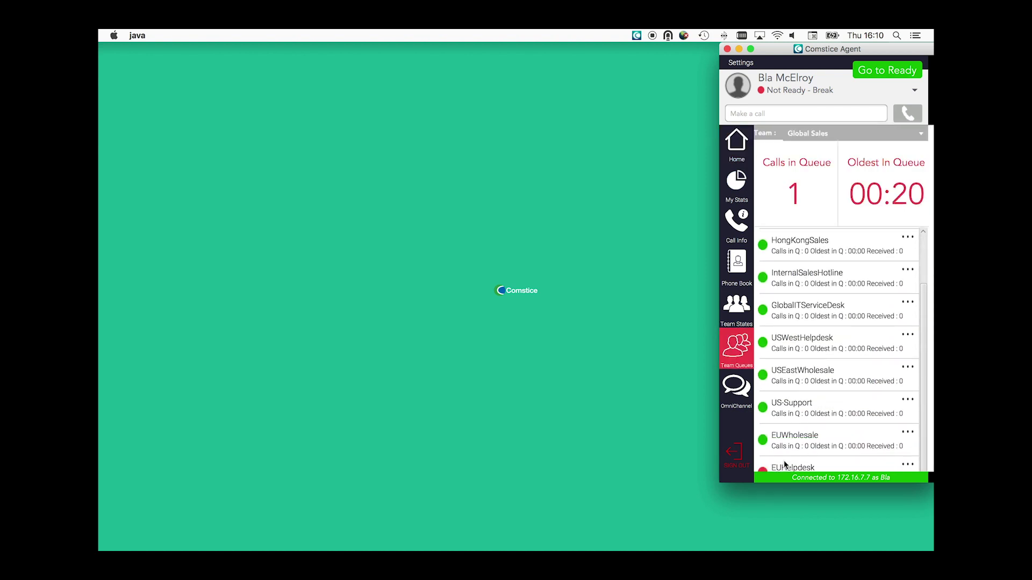
{"action": "left_click", "coordinate": [785, 465]}
{"action": "scroll", "coordinate": [800, 411], "scroll_direction": "down", "scroll_amount": 5}
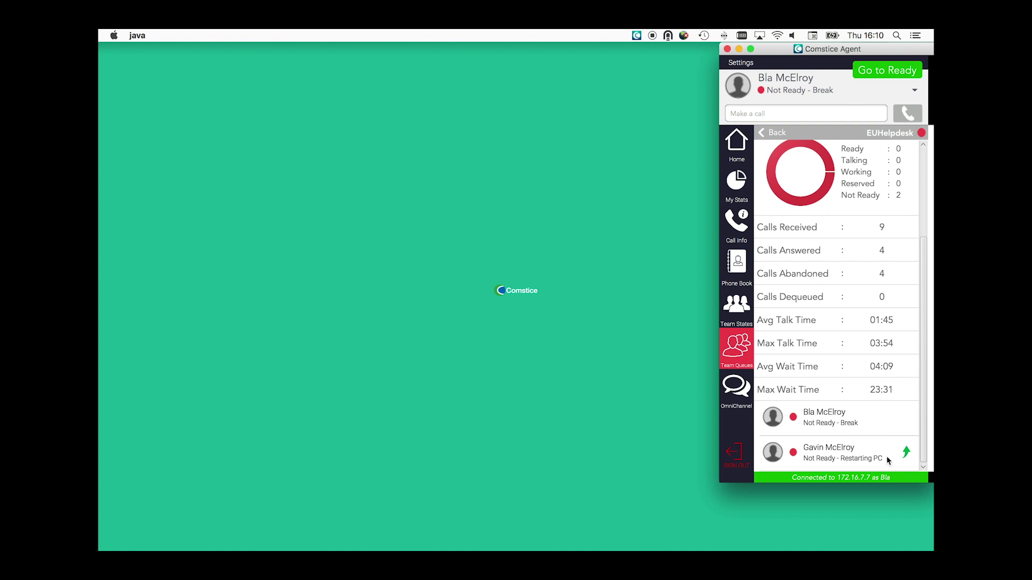
{"action": "scroll", "coordinate": [797, 396], "scroll_direction": "up", "scroll_amount": 4}
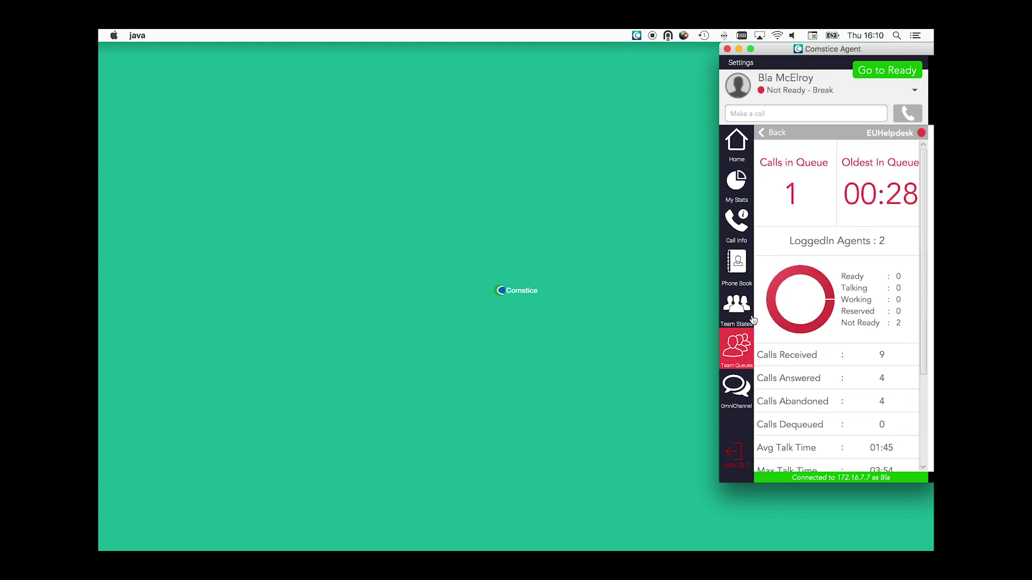
{"action": "left_click", "coordinate": [735, 304]}
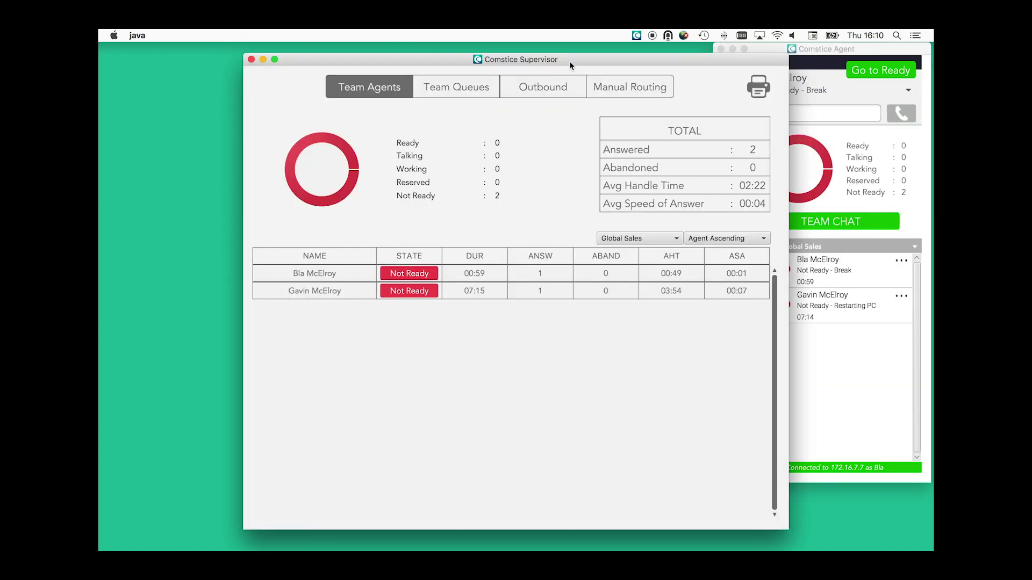
Step: Move the Supervisor window aside and review its Team Queues, Outbound and Manual Routing tabs
{"action": "left_click_drag", "start_coordinate": [569, 60], "coordinate": [483, 50]}
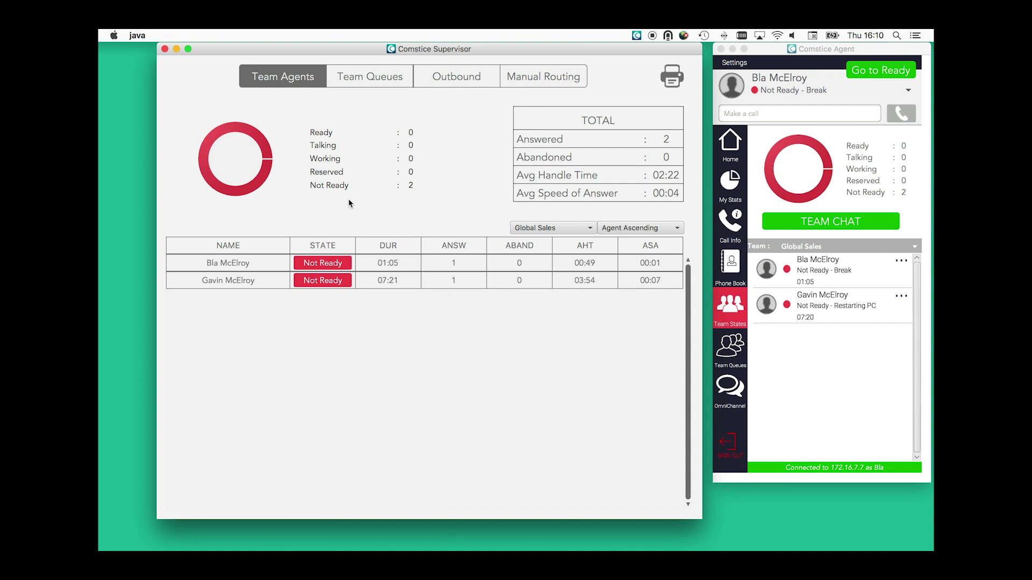
{"action": "left_click", "coordinate": [375, 76]}
{"action": "left_click", "coordinate": [461, 77]}
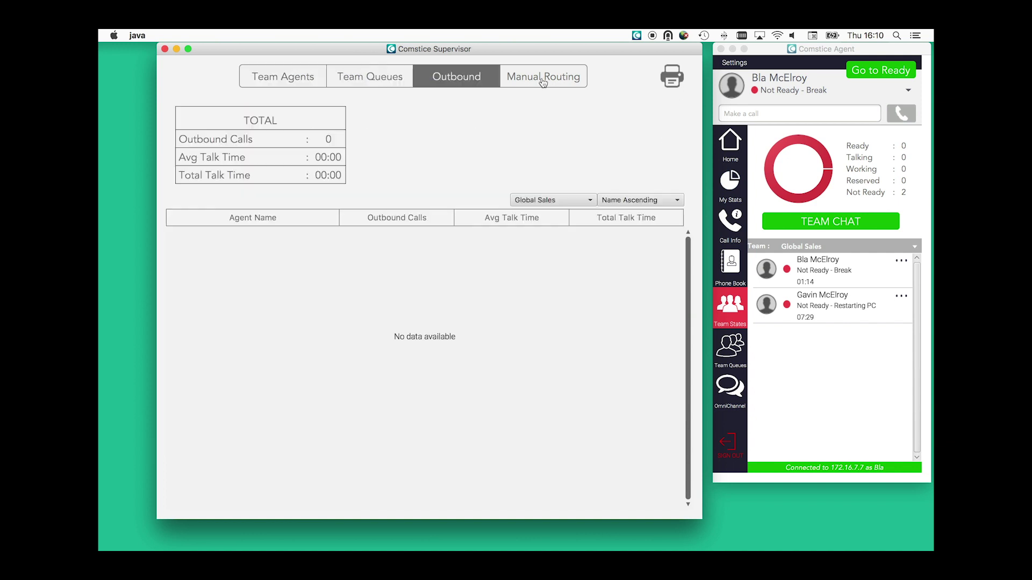
{"action": "left_click", "coordinate": [544, 81]}
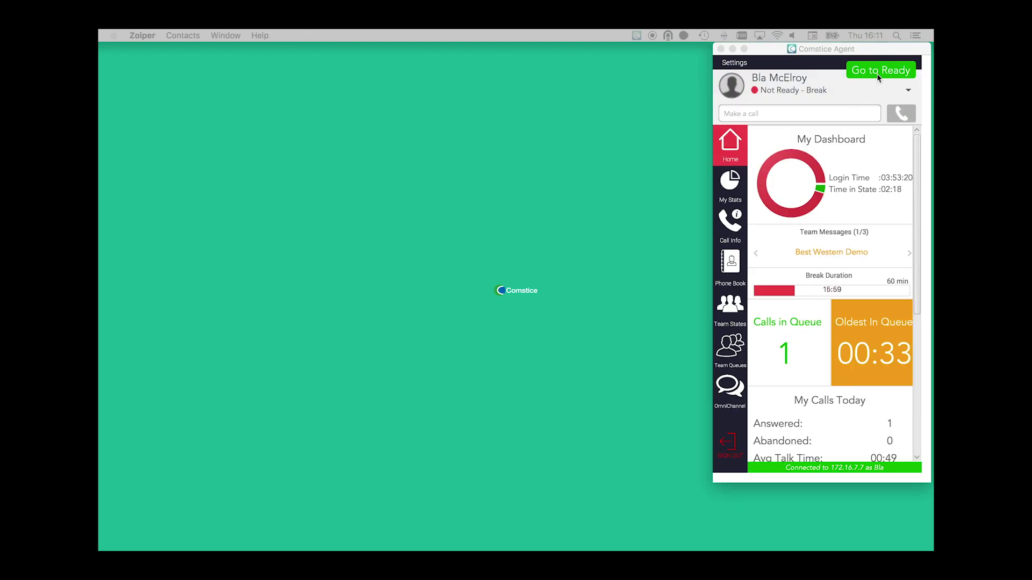
Step: Go Ready, answer the incoming EUHelpdesk call, and move its call window aside
{"action": "left_click", "coordinate": [878, 75]}
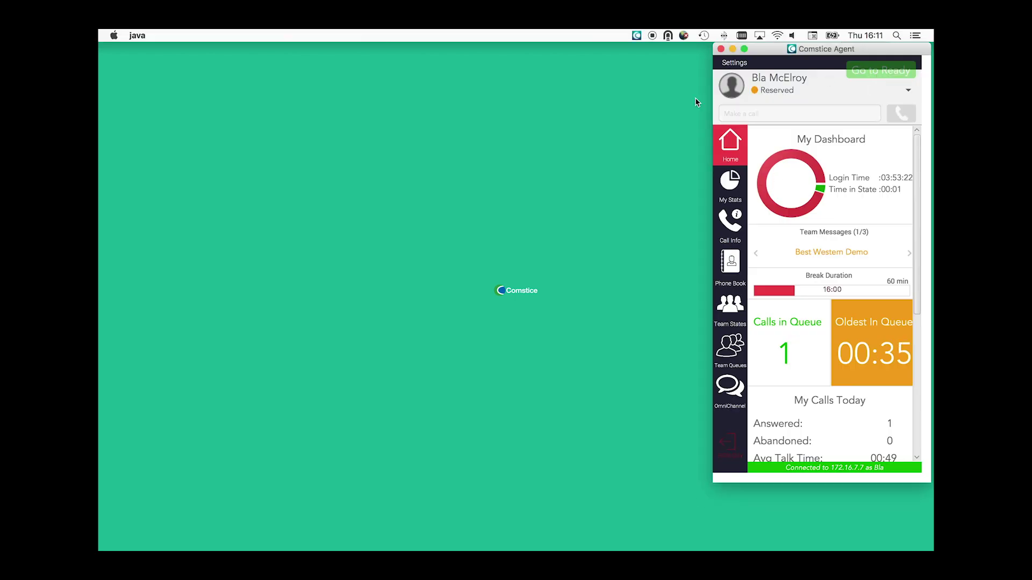
{"action": "left_click", "coordinate": [528, 121]}
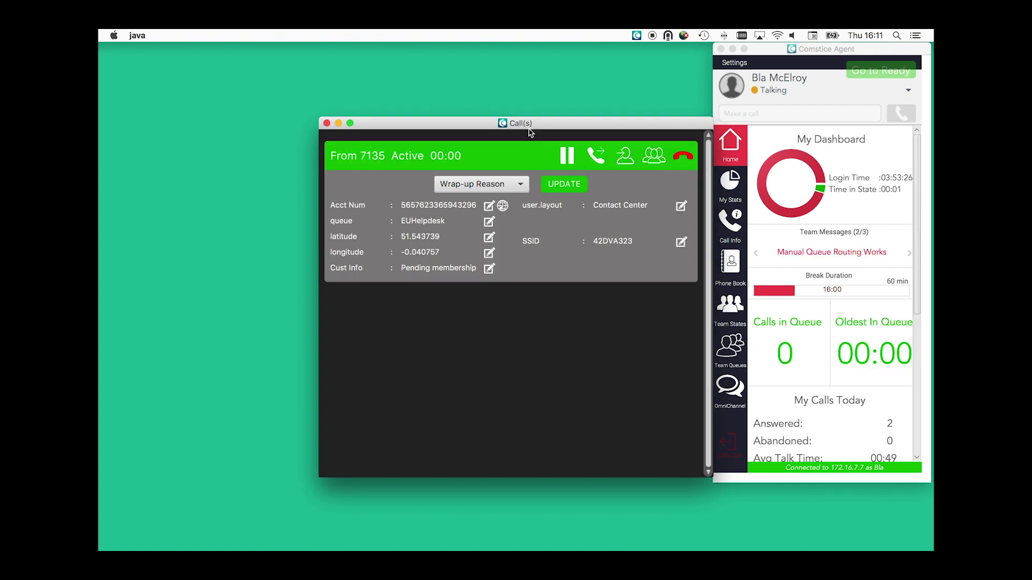
{"action": "left_click_drag", "start_coordinate": [505, 81], "coordinate": [488, 70]}
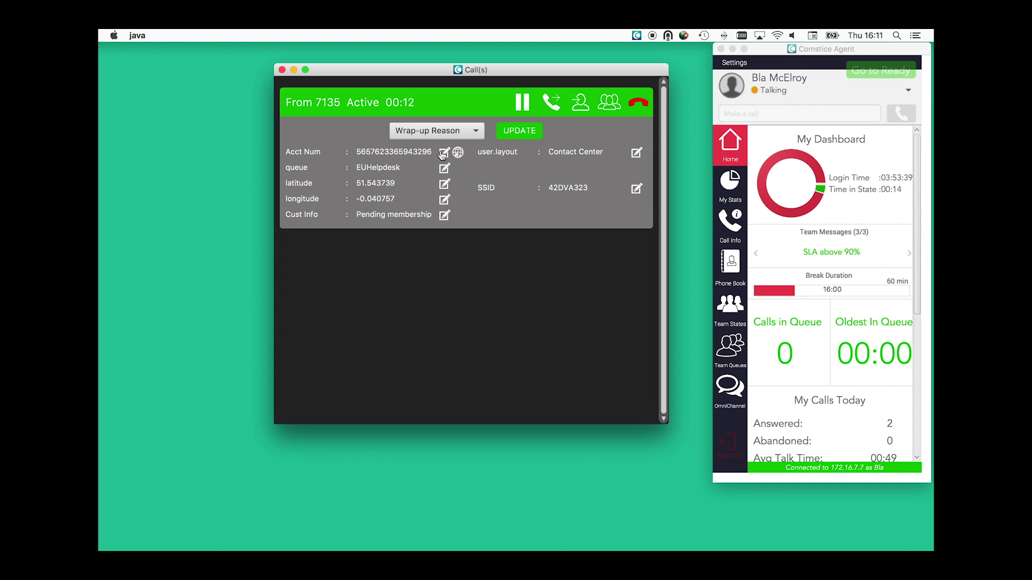
Step: Edit the active call's queue field, replacing EUHelpdesk with ITServiceDesk
{"action": "left_click", "coordinate": [444, 168]}
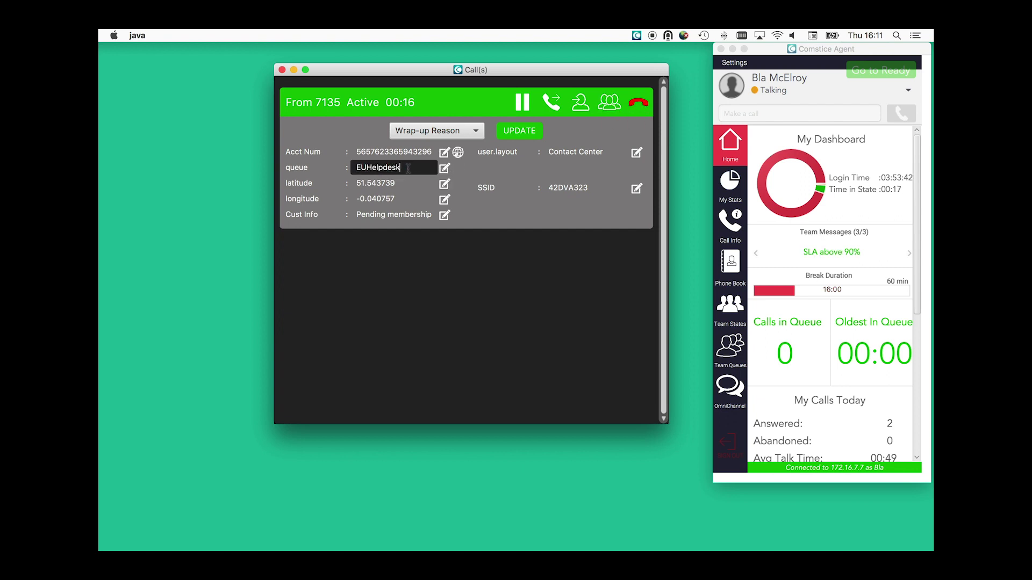
{"action": "double_click", "coordinate": [412, 173]}
{"action": "left_click_drag", "start_coordinate": [412, 173], "coordinate": [345, 171]}
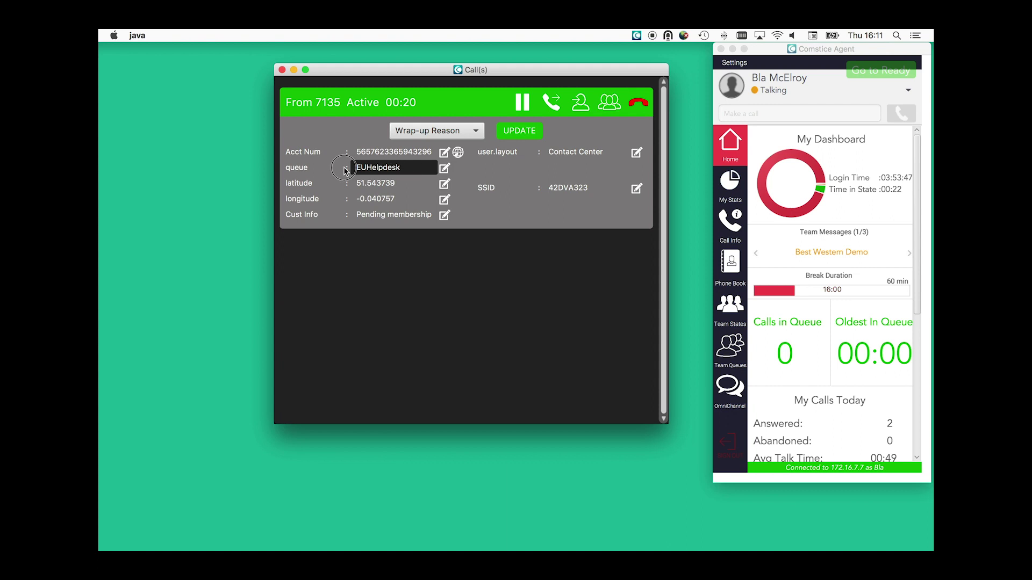
{"action": "type", "text": "ITServiceDesk"}
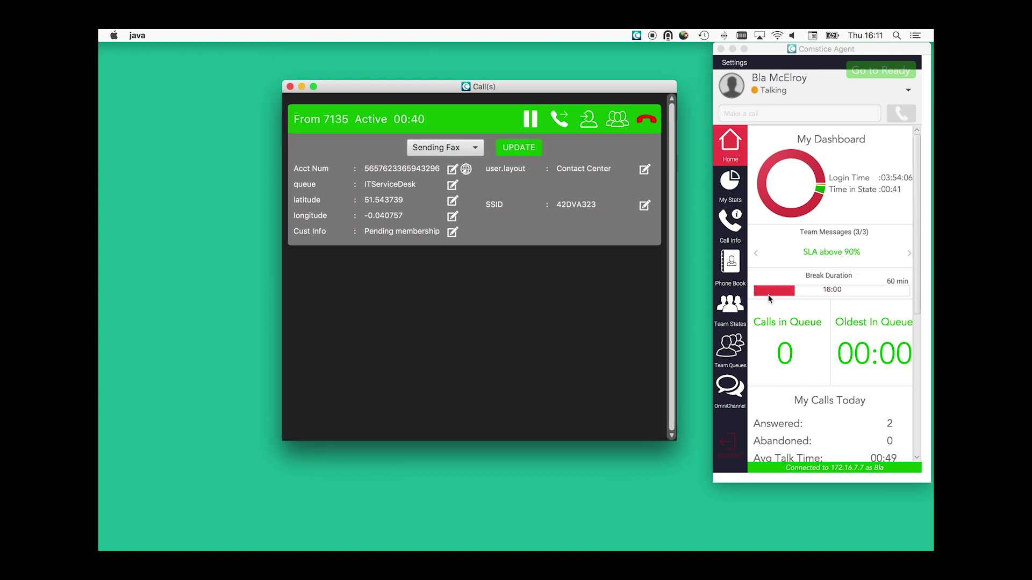
{"action": "scroll", "coordinate": [769, 299], "scroll_direction": "down", "scroll_amount": 5}
{"action": "scroll", "coordinate": [769, 299], "scroll_direction": "down", "scroll_amount": 3}
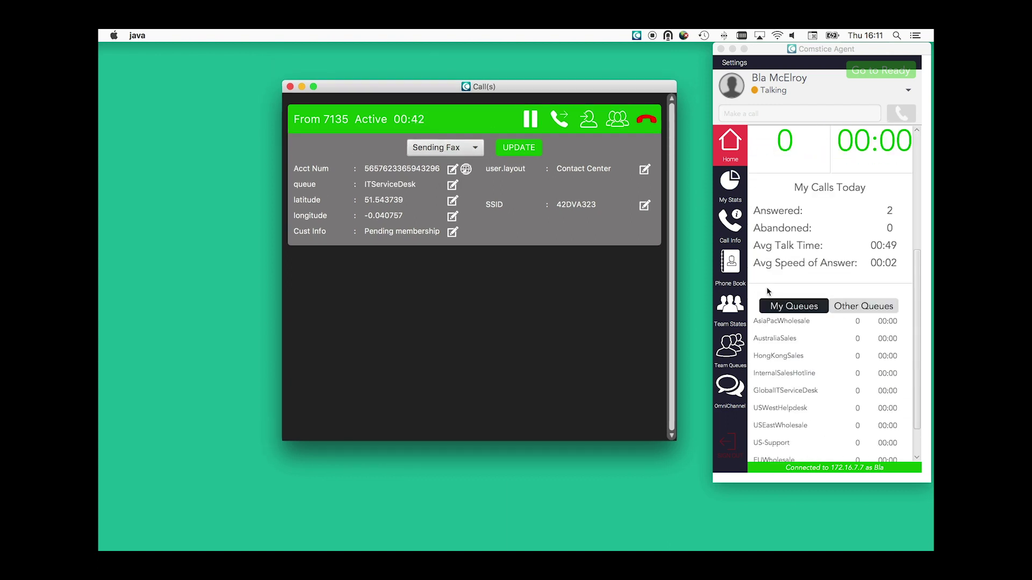
Step: Open Other Queues and cancel the transfer to USSales
{"action": "left_click", "coordinate": [870, 308]}
{"action": "left_click", "coordinate": [871, 308]}
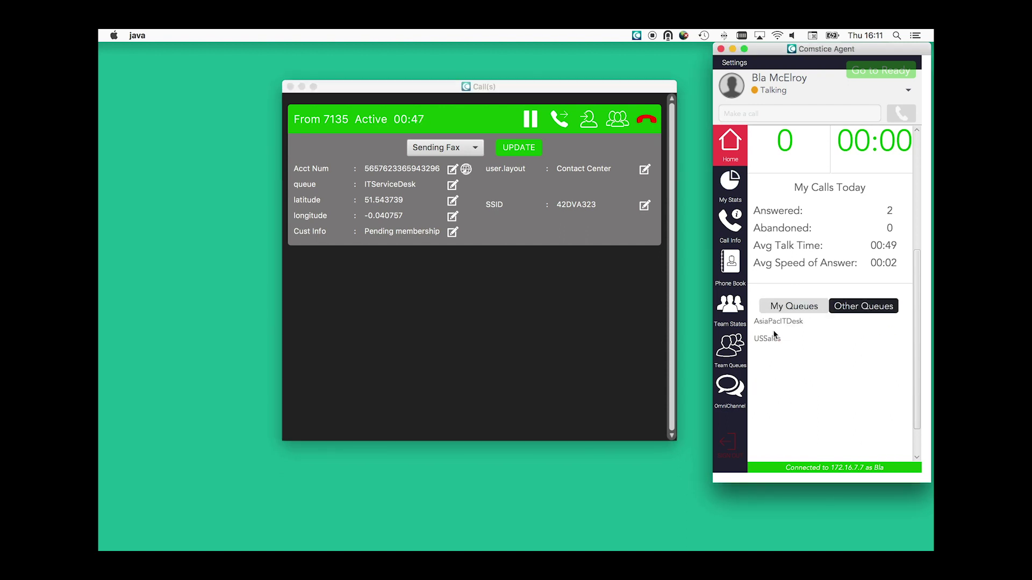
{"action": "left_click", "coordinate": [767, 340]}
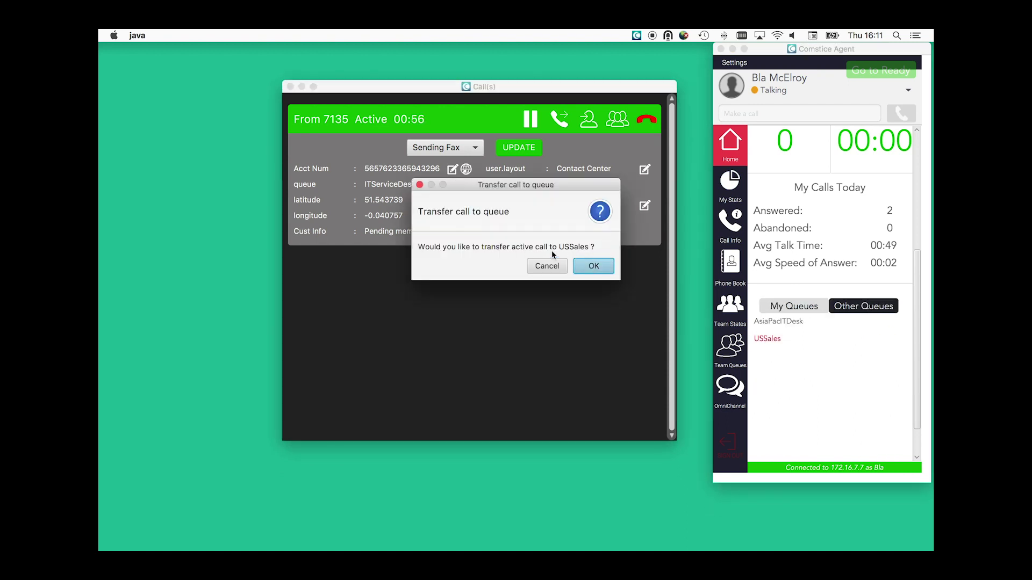
{"action": "left_click", "coordinate": [547, 266]}
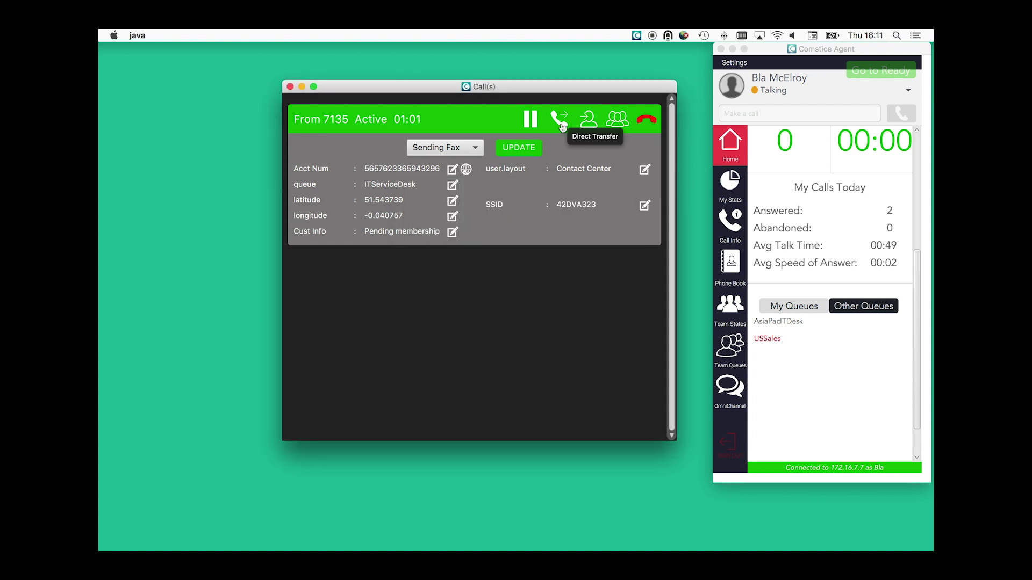
Step: Add a colleague found by last name in Corp. Dir. to contacts, then end the call
{"action": "left_click", "coordinate": [560, 120]}
{"action": "left_click", "coordinate": [465, 152]}
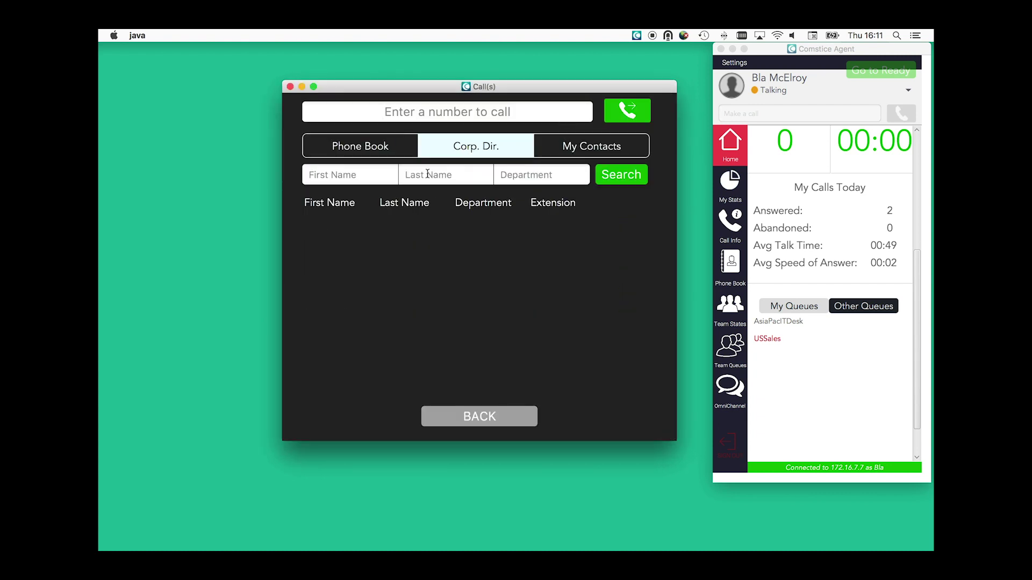
{"action": "type", "text": "boz"}
{"action": "left_click", "coordinate": [622, 178]}
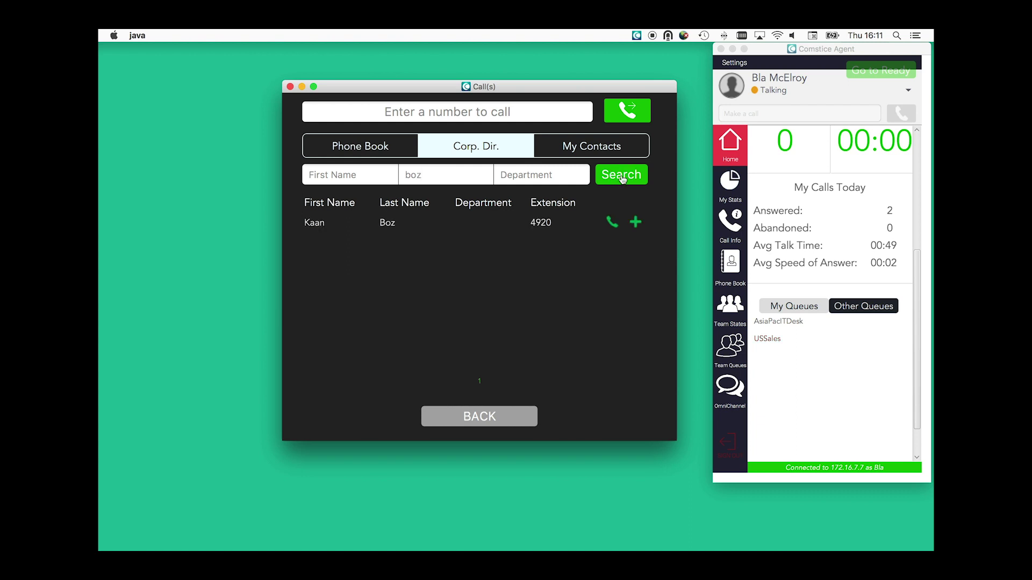
{"action": "left_click", "coordinate": [636, 222]}
{"action": "left_click", "coordinate": [594, 267]}
{"action": "left_click", "coordinate": [487, 417]}
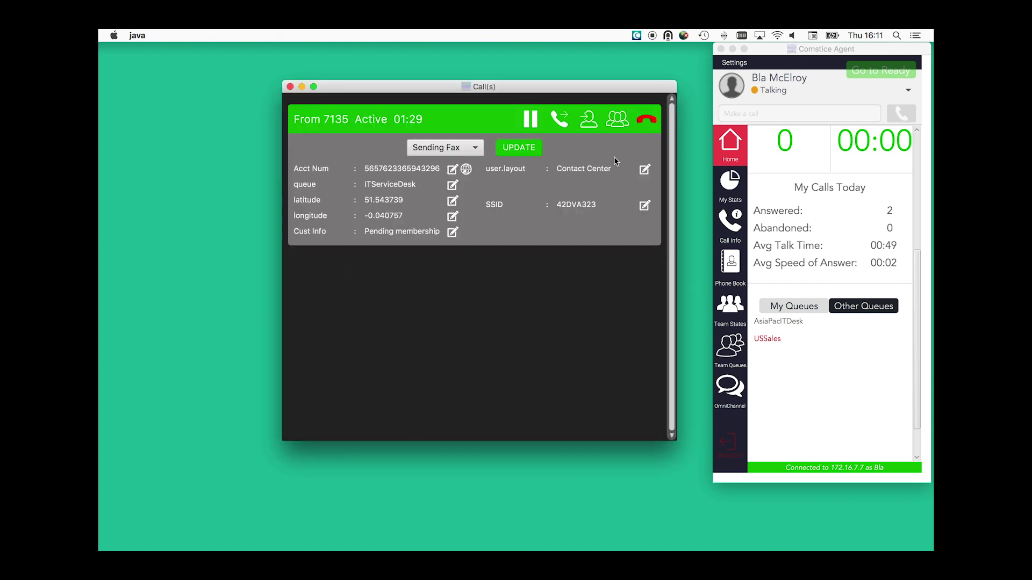
{"action": "left_click", "coordinate": [648, 121]}
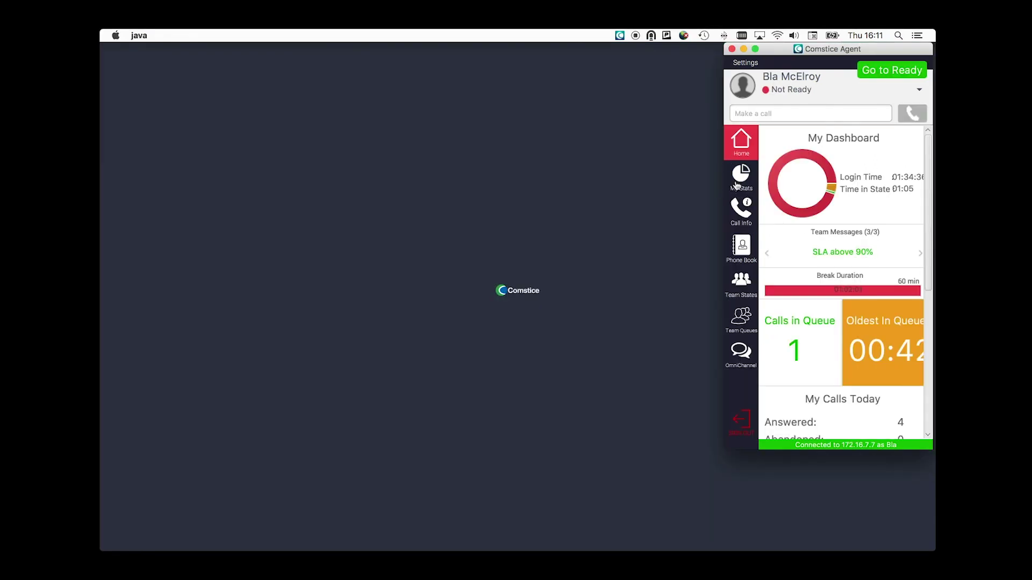
Step: Review today's stats and the 01:40 call in history, then open the Corp. Dir. search
{"action": "left_click", "coordinate": [740, 177]}
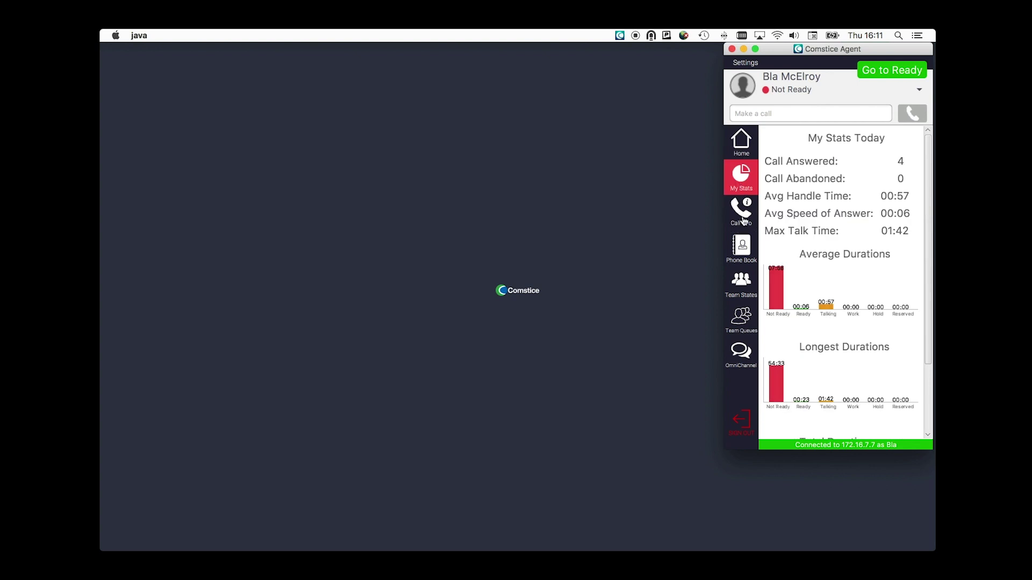
{"action": "left_click", "coordinate": [744, 221]}
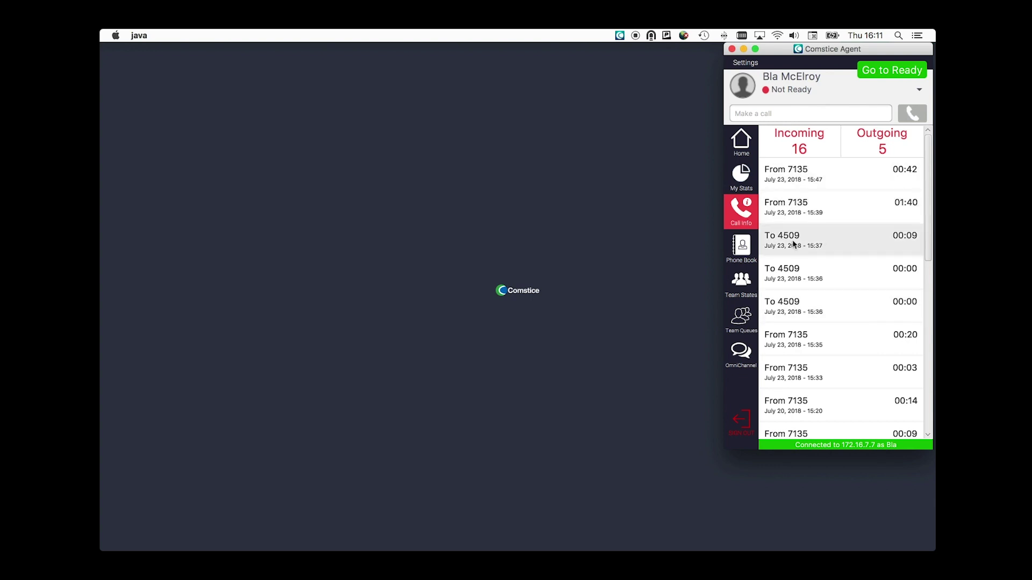
{"action": "left_click", "coordinate": [789, 205]}
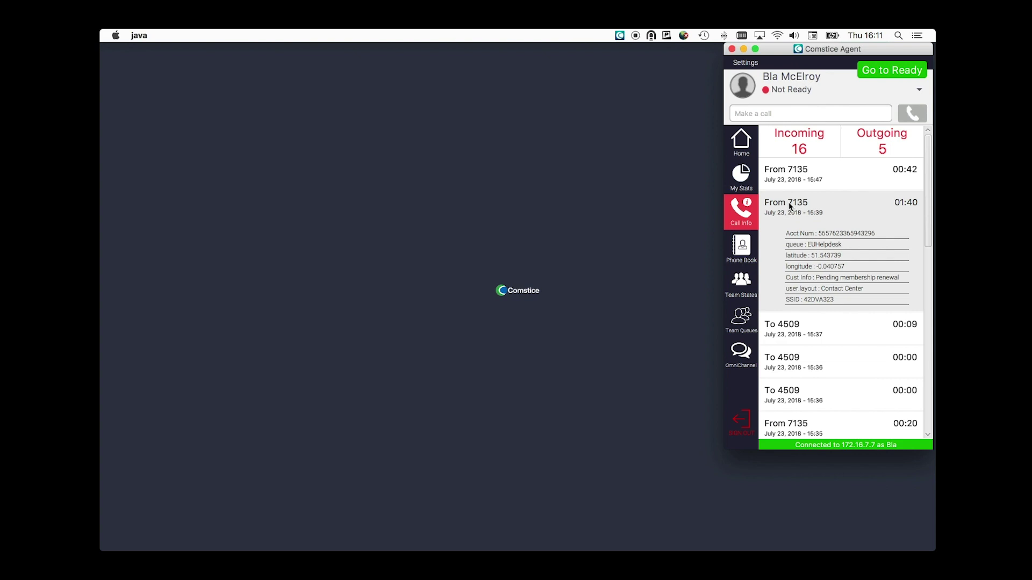
{"action": "left_click", "coordinate": [836, 303]}
{"action": "left_click", "coordinate": [746, 252]}
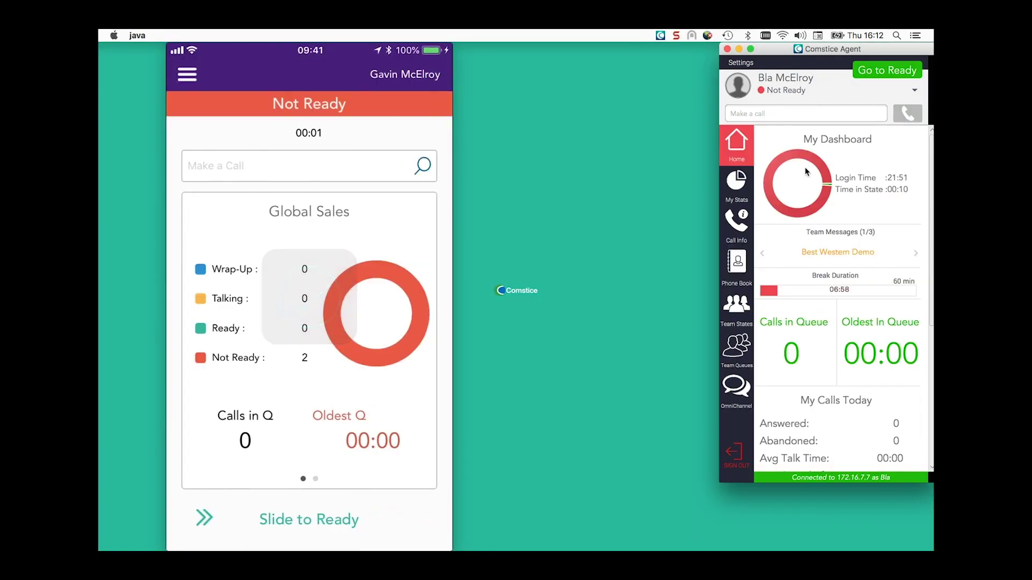
Step: In Team States, make the second team member Ready, then Not Ready - Technical Issue
{"action": "left_click", "coordinate": [736, 311]}
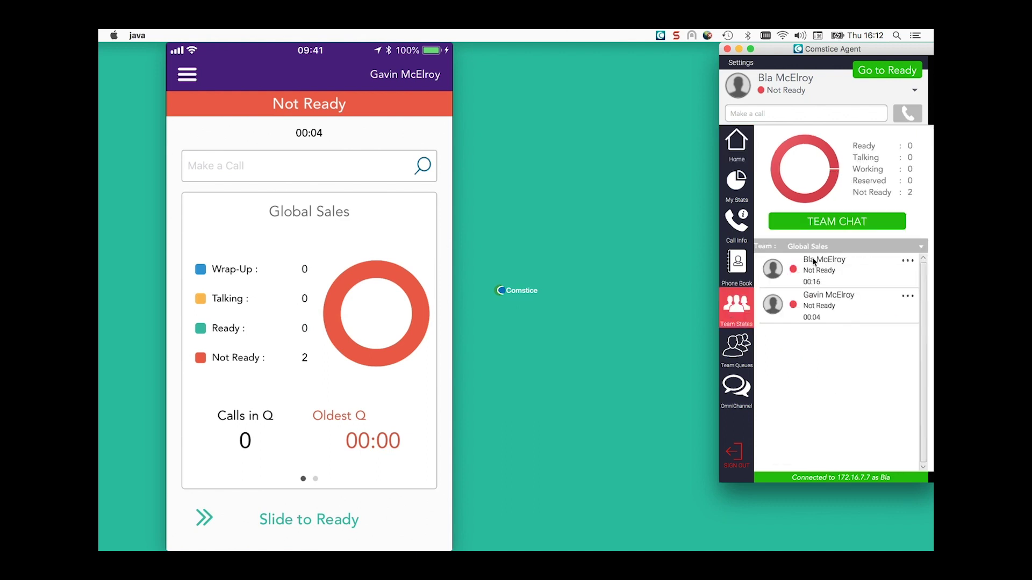
{"action": "left_click", "coordinate": [906, 298]}
{"action": "left_click", "coordinate": [870, 317]}
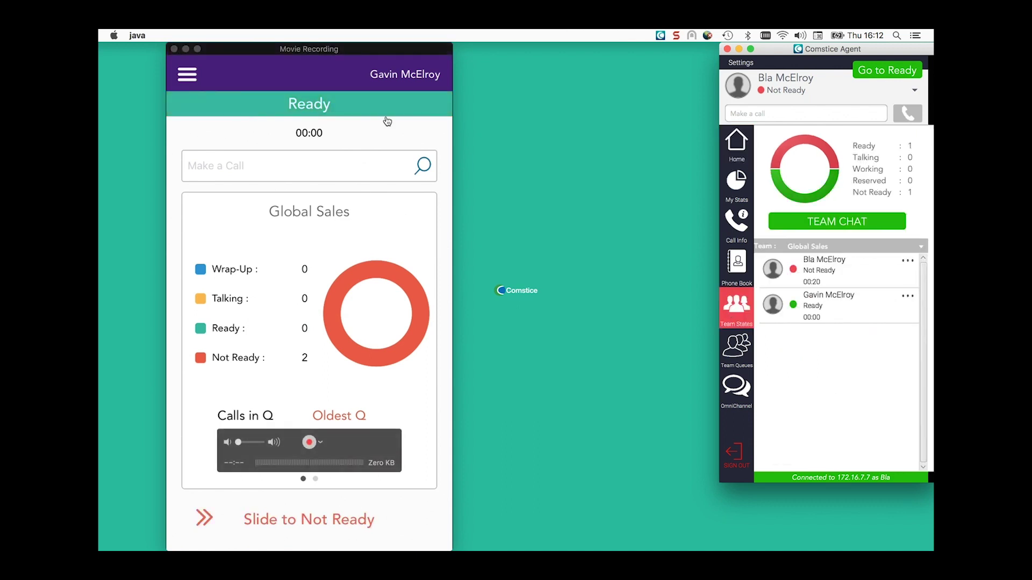
{"action": "left_click", "coordinate": [908, 296]}
{"action": "left_click", "coordinate": [874, 322]}
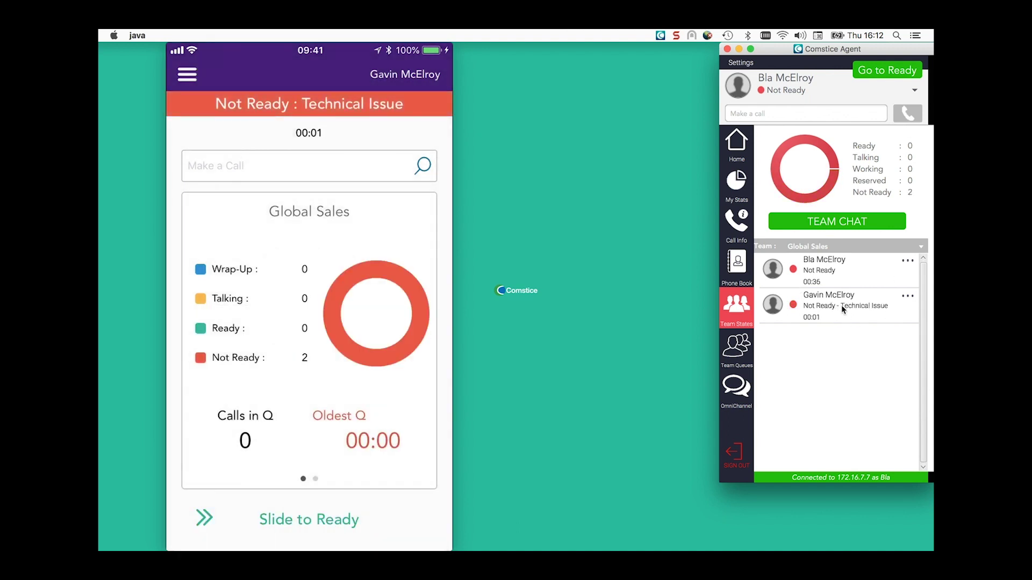
Step: Post 'Hey Team' in the Global Sales team chat
{"action": "left_click", "coordinate": [826, 223]}
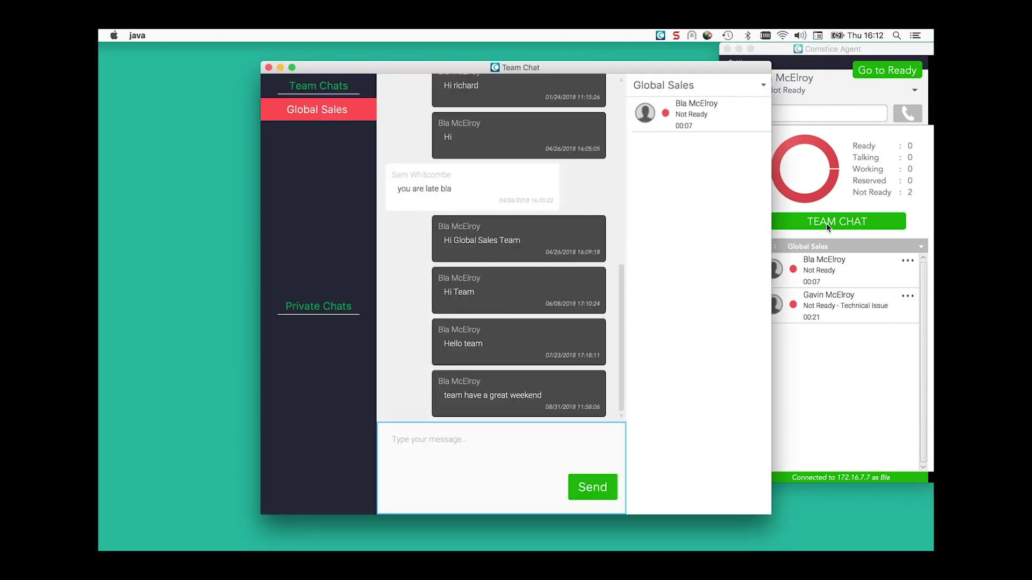
{"action": "left_click_drag", "start_coordinate": [565, 68], "coordinate": [437, 70]}
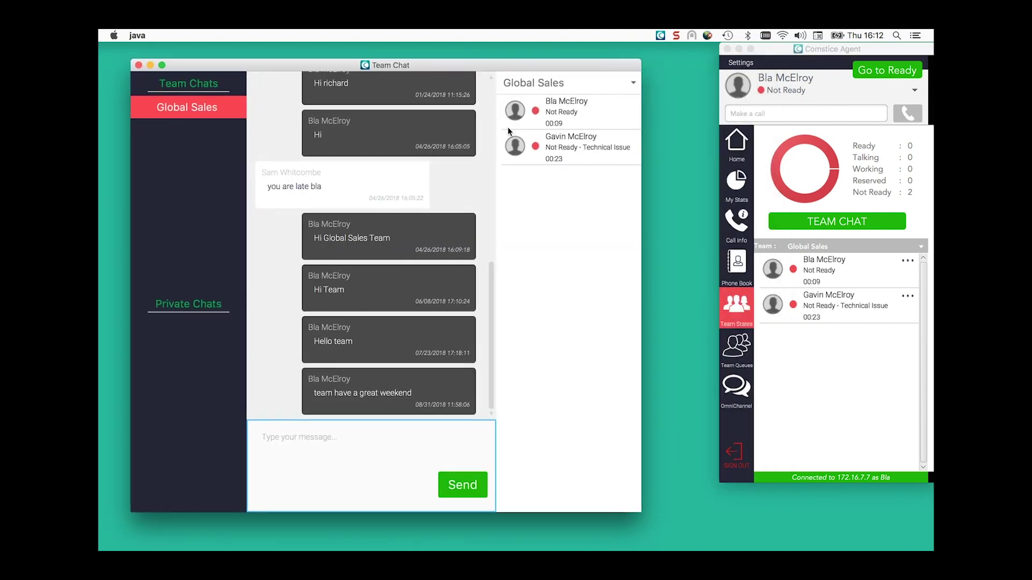
{"action": "left_click", "coordinate": [339, 475]}
{"action": "type", "text": "Hey Team"}
{"action": "key", "text": "Return"}
Step: Open a private chat with a teammate, return to Global Sales, and close the chat window
{"action": "double_click", "coordinate": [563, 151]}
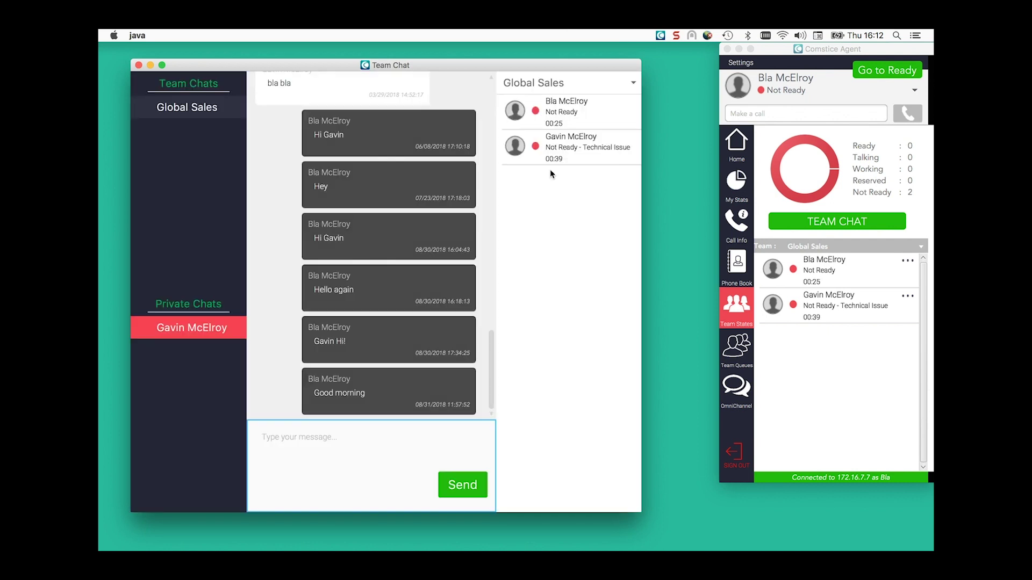
{"action": "left_click", "coordinate": [317, 449]}
{"action": "left_click", "coordinate": [187, 107]}
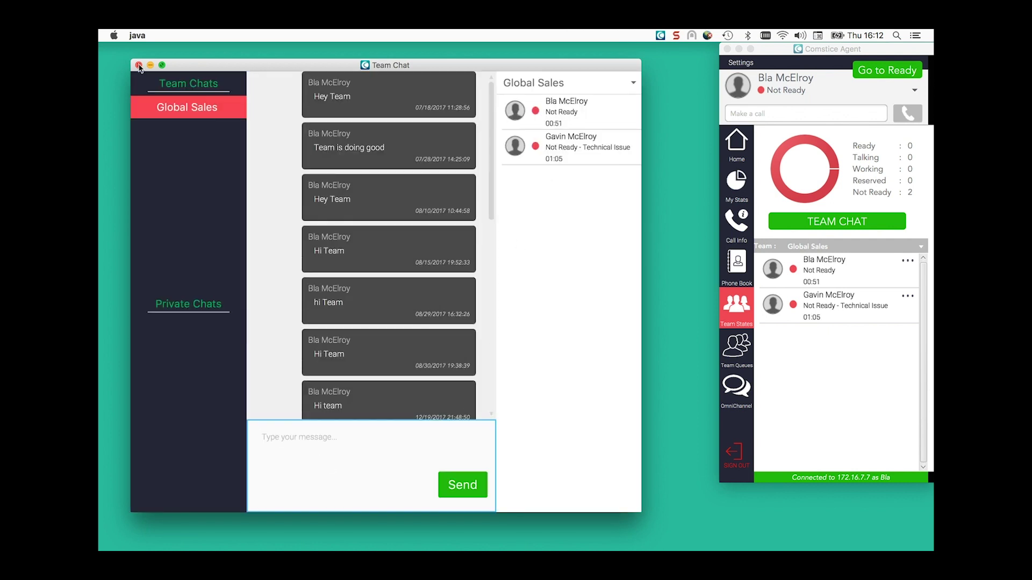
{"action": "left_click", "coordinate": [138, 65]}
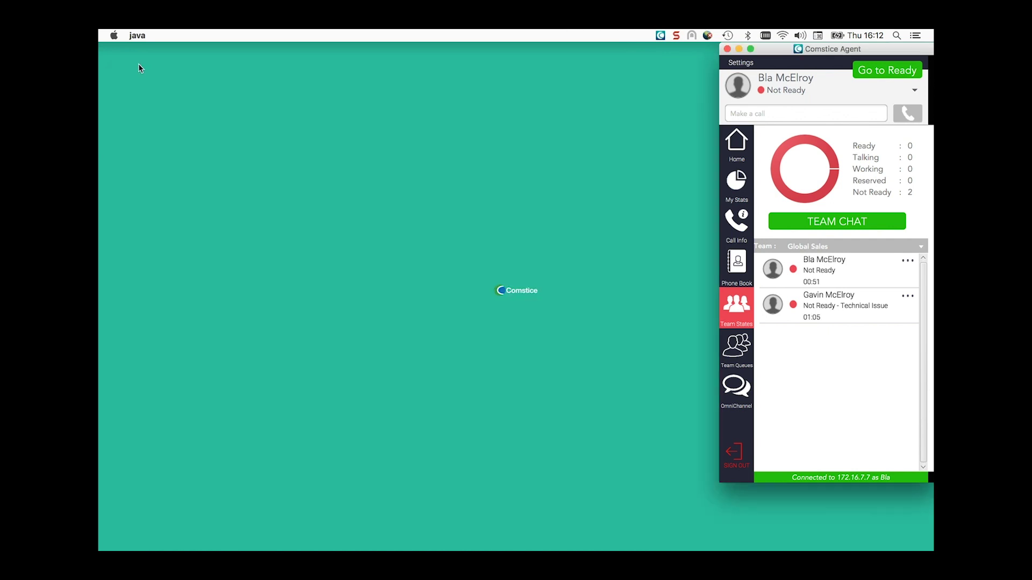
Step: Log in to OmniChannel with the channel username and password
{"action": "left_click", "coordinate": [736, 388]}
{"action": "left_click", "coordinate": [808, 189]}
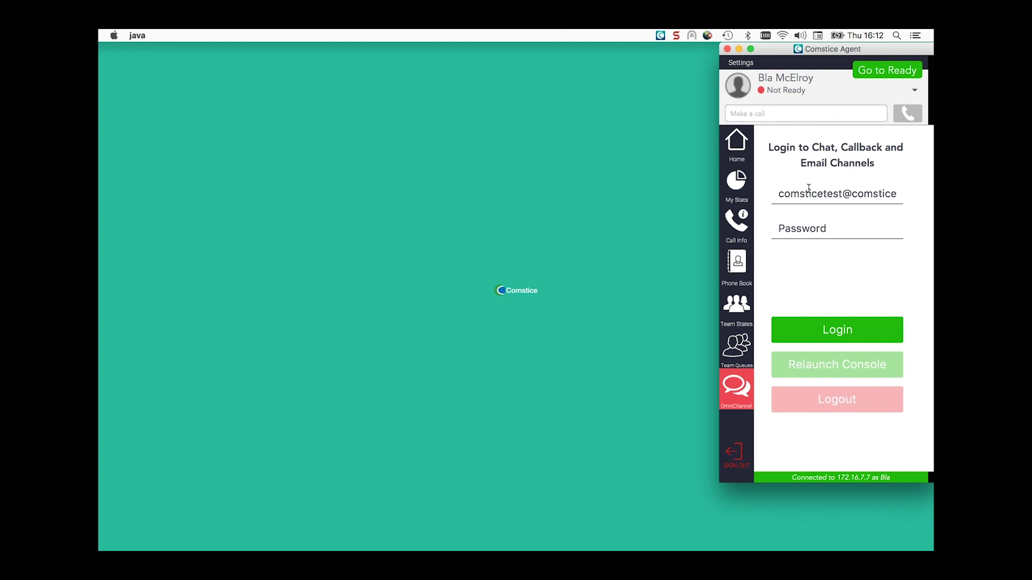
{"action": "key", "text": "Tab"}
{"action": "type", "text": "•••••"}
{"action": "key", "text": "BackSpace"}
{"action": "key", "text": "BackSpace"}
{"action": "key", "text": "BackSpace"}
{"action": "key", "text": "BackSpace"}
{"action": "type", "text": "•••••"}
{"action": "left_click", "coordinate": [847, 335]}
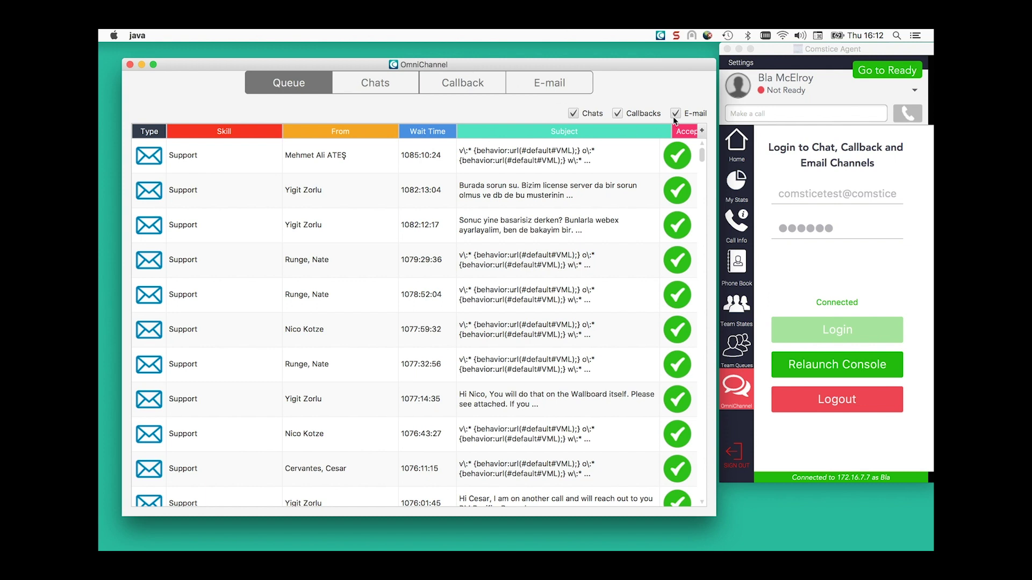
Step: Browse the Chats (Sales skill), Callback (All Requests), E-mail and Queue tabs
{"action": "left_click", "coordinate": [392, 92]}
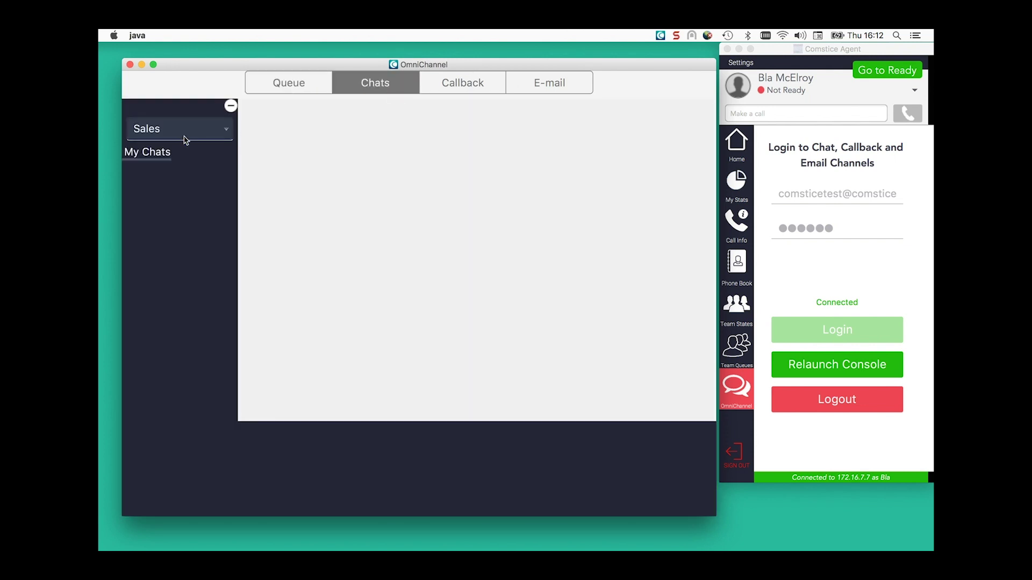
{"action": "left_click", "coordinate": [186, 138]}
{"action": "left_click", "coordinate": [192, 128]}
{"action": "left_click", "coordinate": [436, 89]}
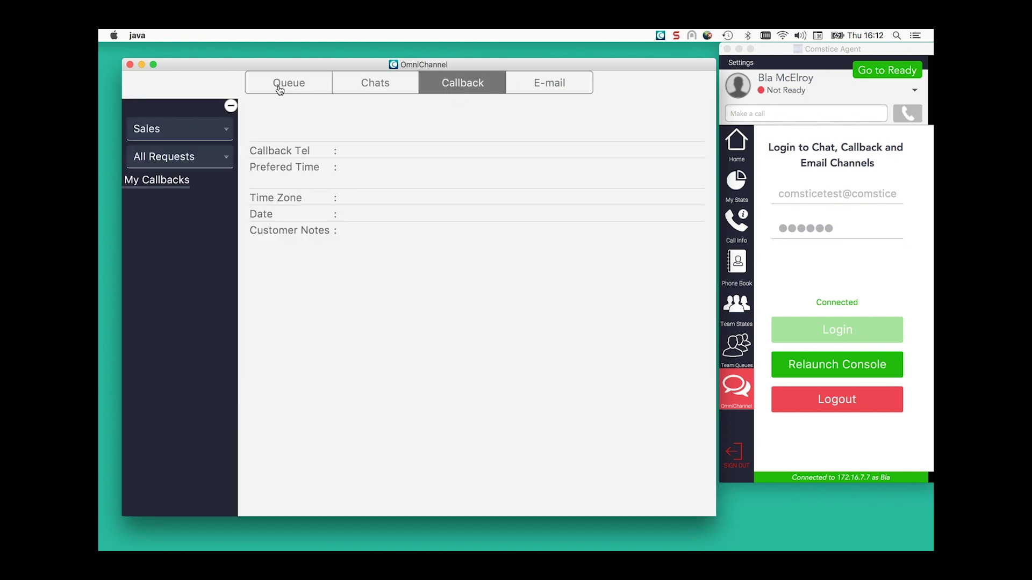
{"action": "left_click", "coordinate": [231, 106]}
{"action": "left_click", "coordinate": [129, 110]}
{"action": "left_click", "coordinate": [188, 162]}
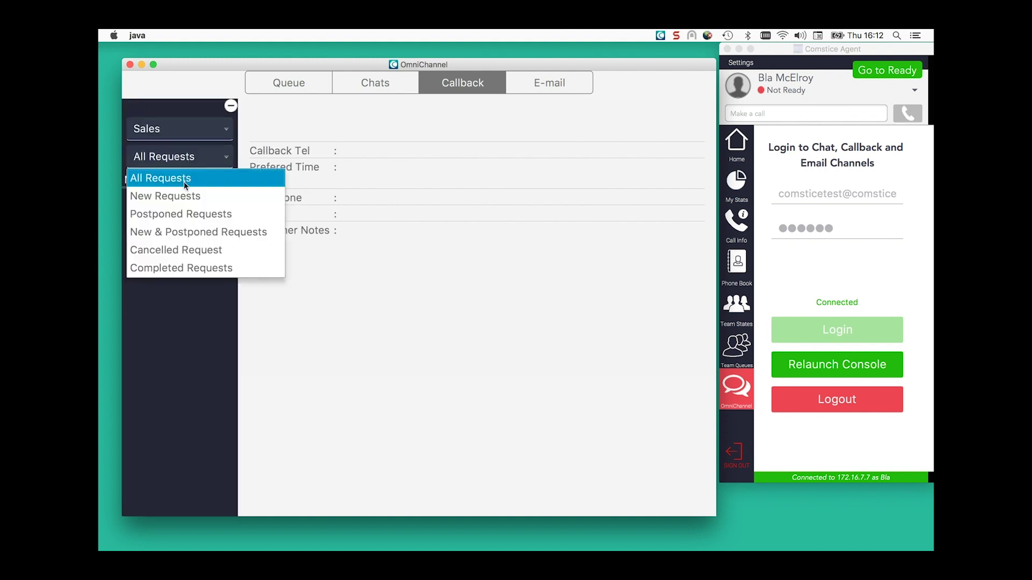
{"action": "left_click", "coordinate": [186, 178]}
{"action": "left_click", "coordinate": [566, 87]}
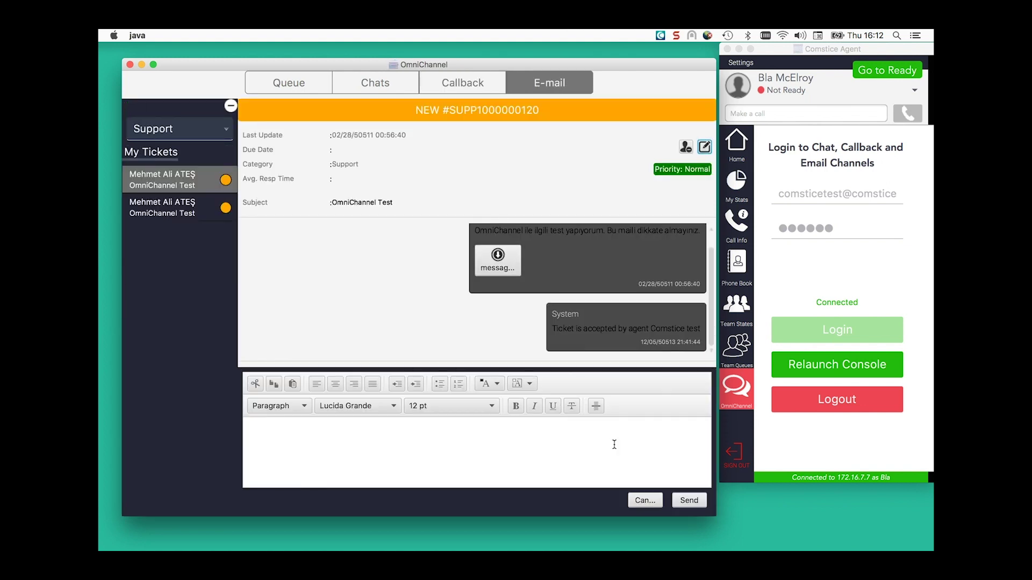
{"action": "left_click", "coordinate": [294, 83]}
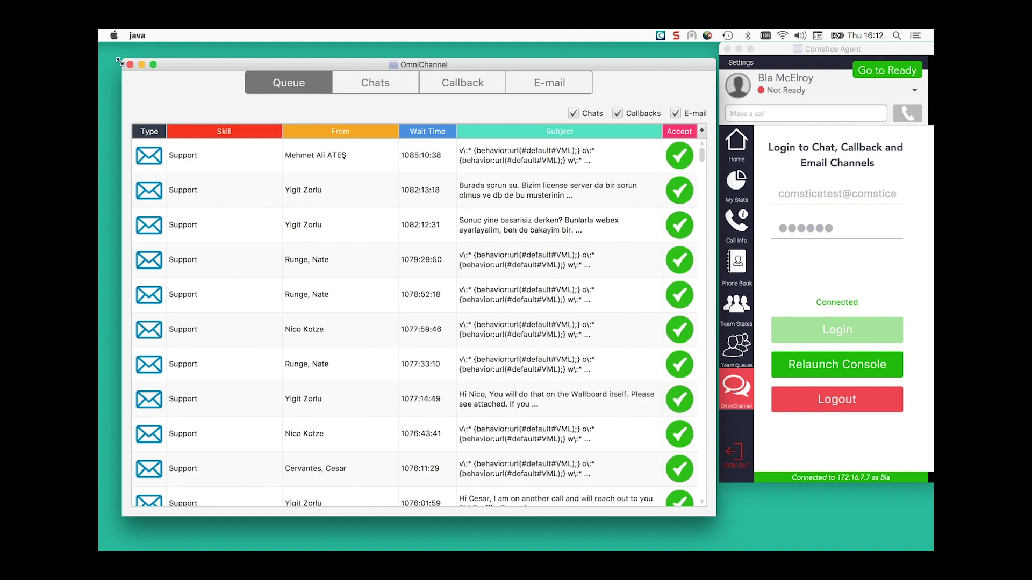
Step: Close the OmniChannel window to return to My Dashboard
{"action": "left_click", "coordinate": [735, 142]}
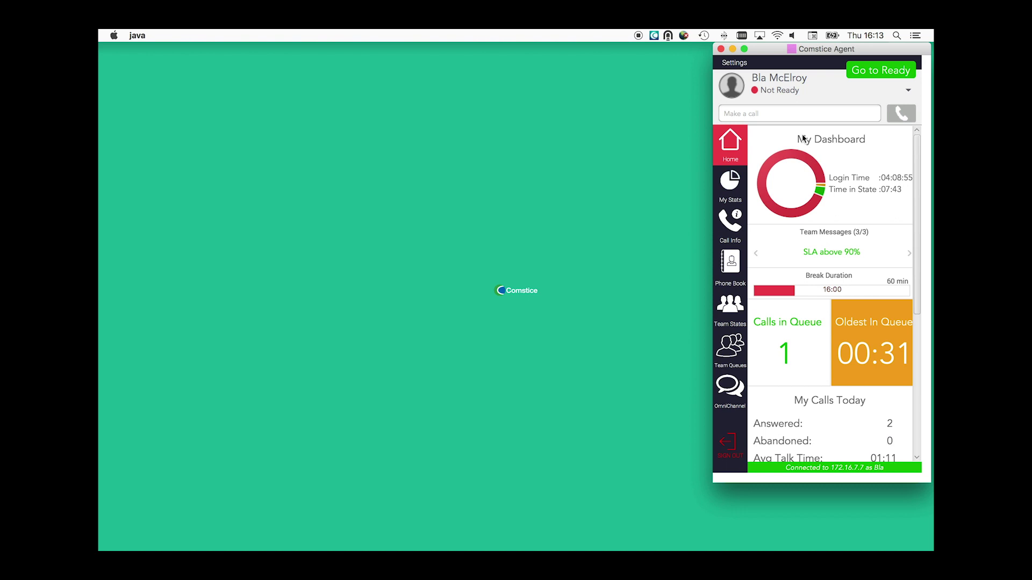
Step: Go Ready, answer the call from 7135, and open the caller's Agile CRM contact page
{"action": "left_click", "coordinate": [814, 94]}
{"action": "left_click", "coordinate": [878, 72]}
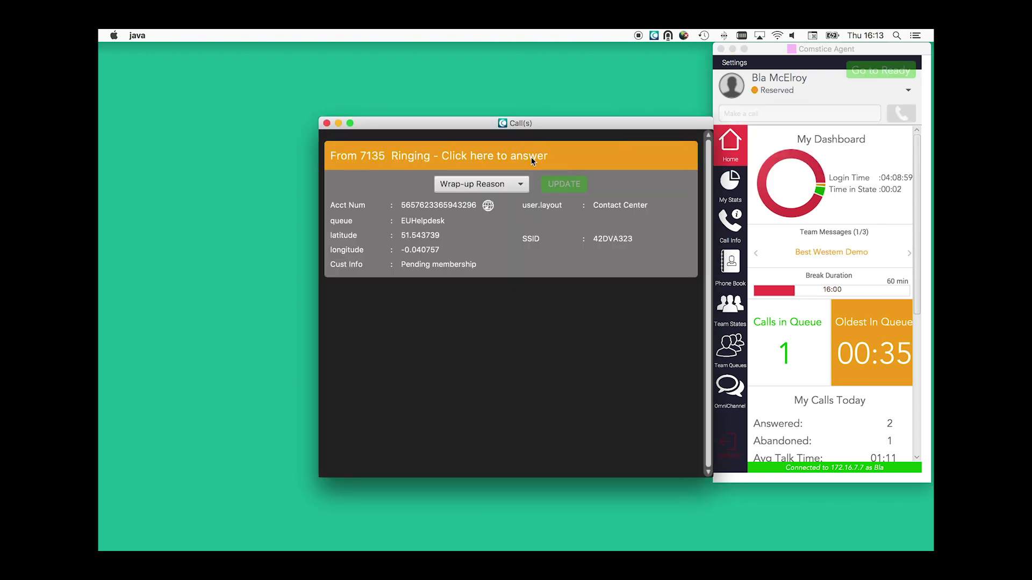
{"action": "left_click", "coordinate": [531, 157]}
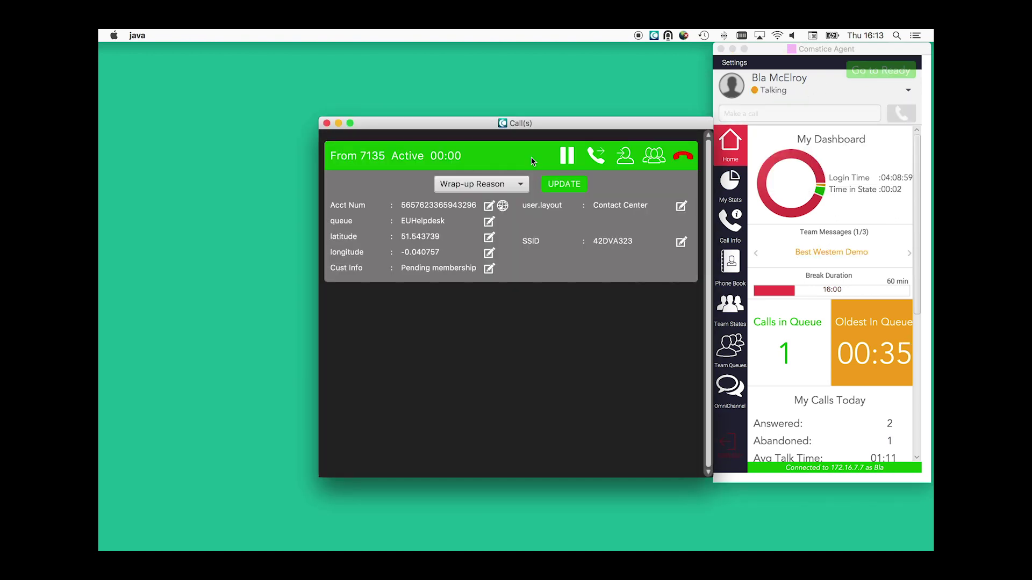
{"action": "left_click", "coordinate": [502, 207]}
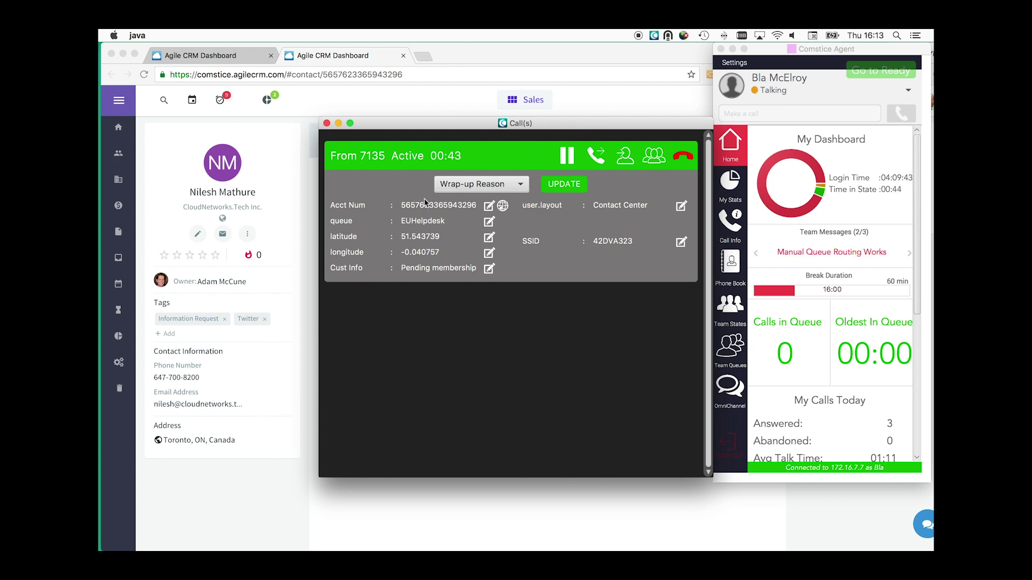
Step: Hang up the 7135 call, set Not Ready - Restarting PC, and sign out for End of Shift
{"action": "left_click", "coordinate": [683, 156]}
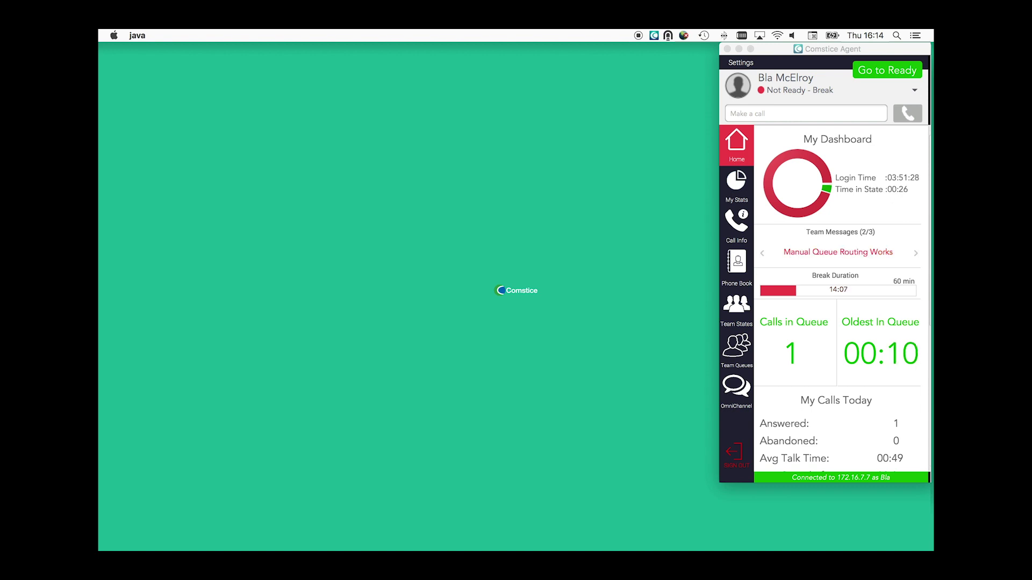
{"action": "left_click", "coordinate": [736, 306]}
{"action": "left_click", "coordinate": [774, 90]}
{"action": "left_click", "coordinate": [783, 150]}
{"action": "left_click", "coordinate": [728, 444]}
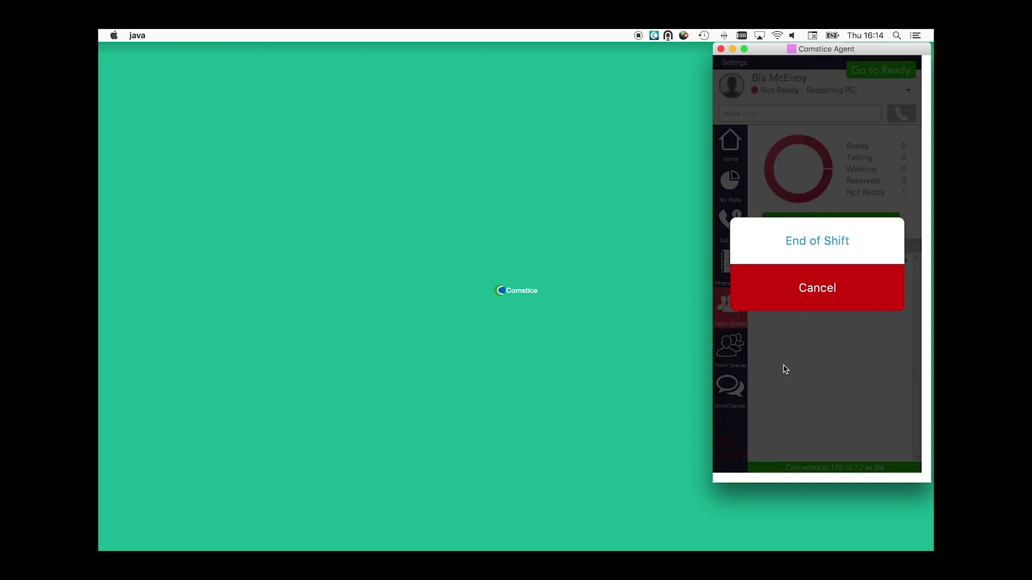
{"action": "left_click", "coordinate": [799, 235]}
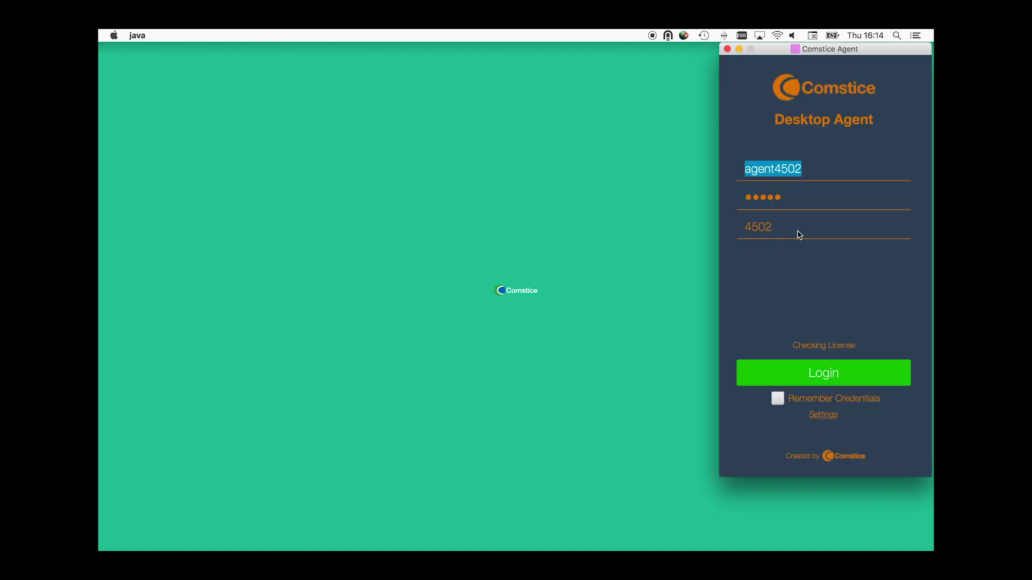